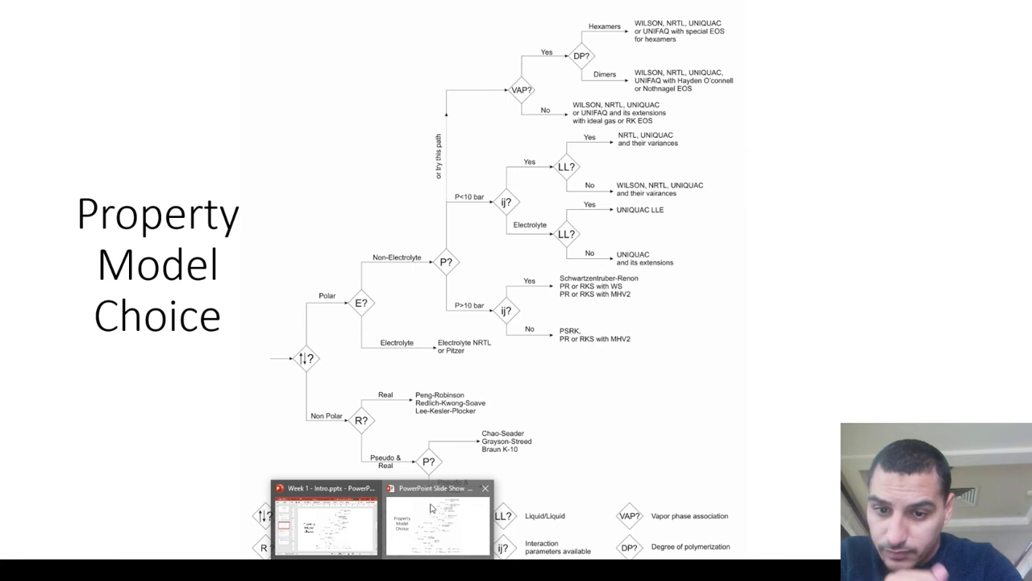
Review the Property Model Choice flowchart in the PowerPoint slide show, then switch to the Aspen Plus simulation
click(431, 504)
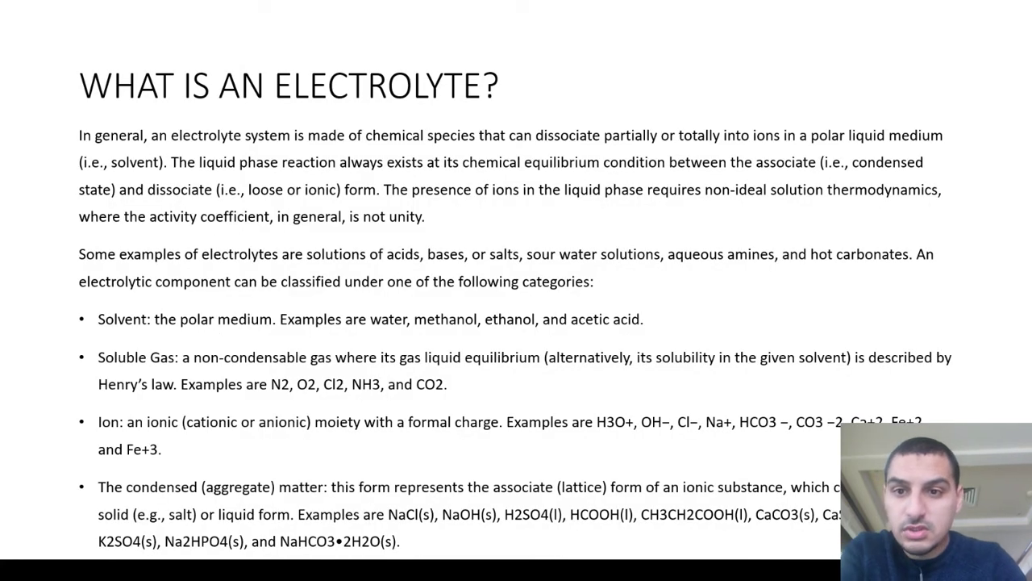
key(Right)
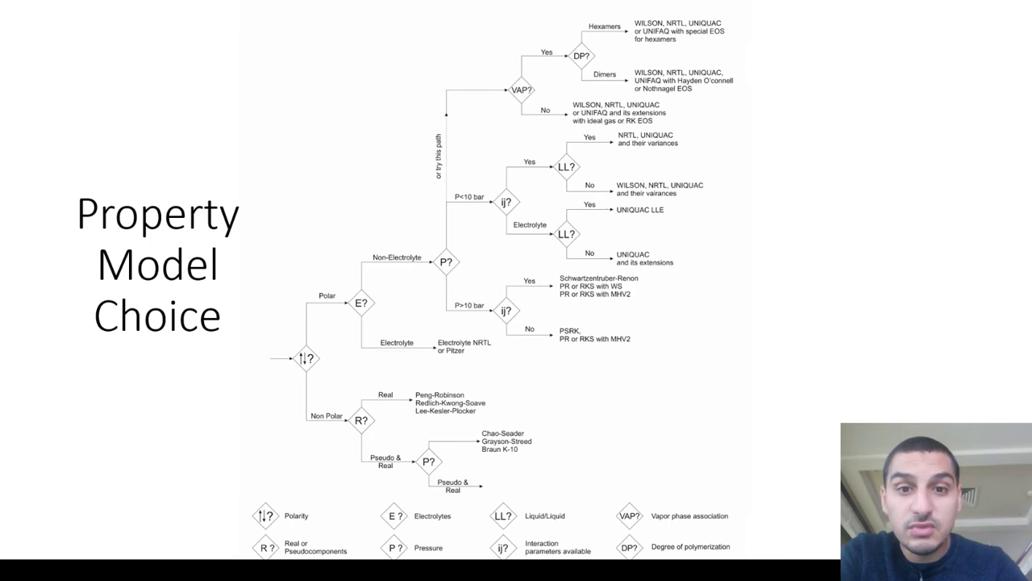
key(alt+Tab)
key(alt+Tab)
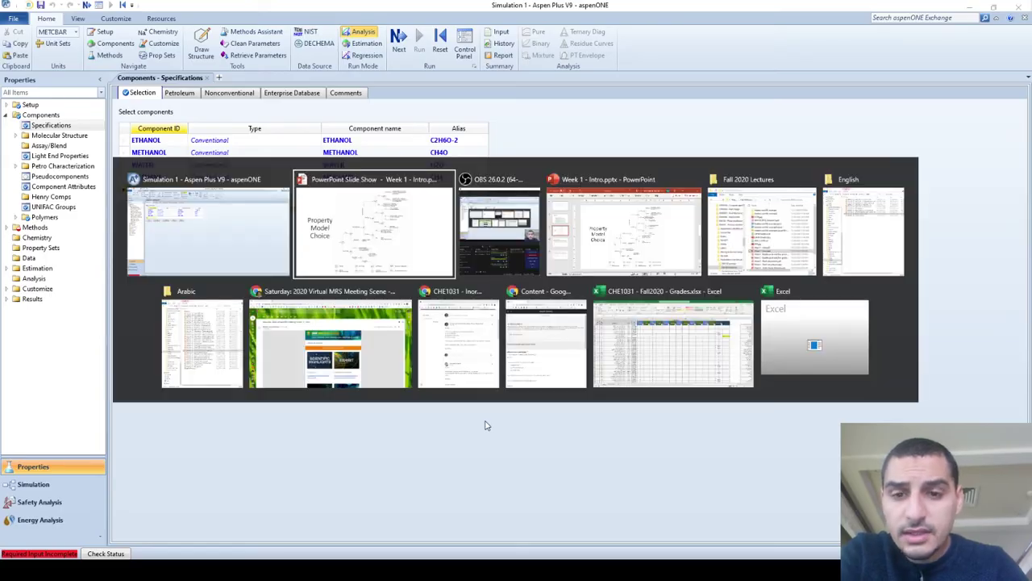
key(alt+Tab)
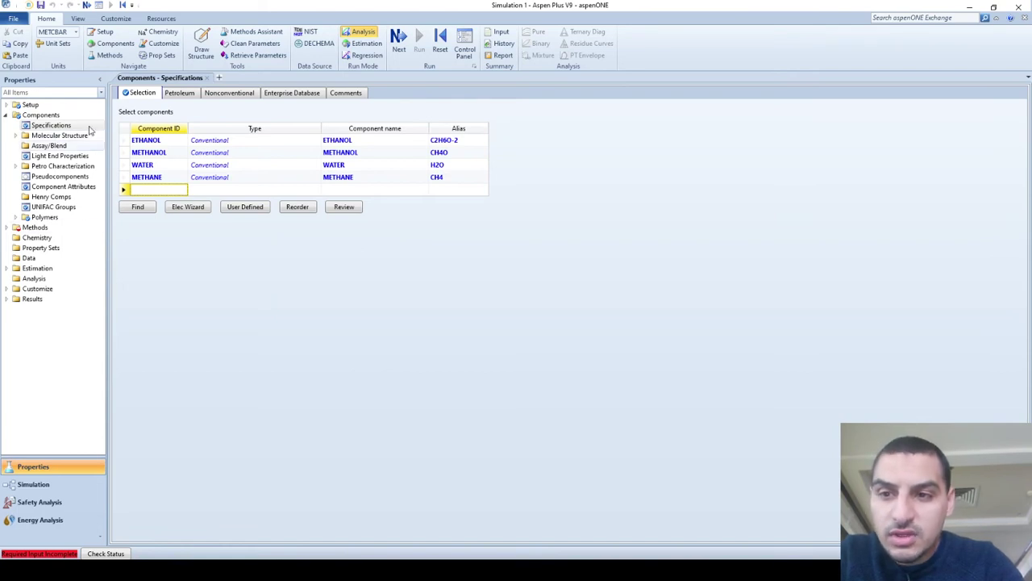
Open the global specifications of the property methods
click(44, 228)
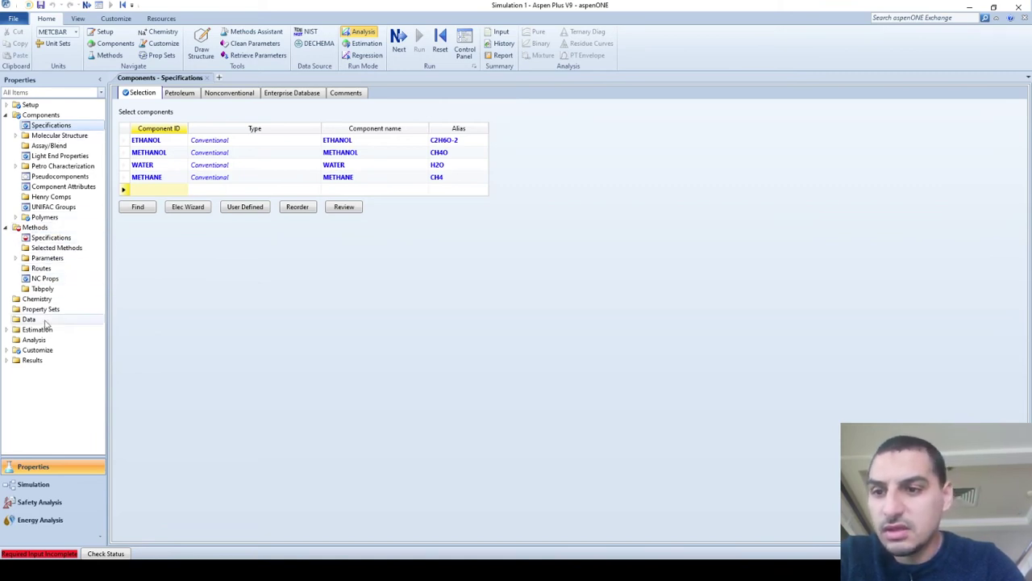
click(51, 238)
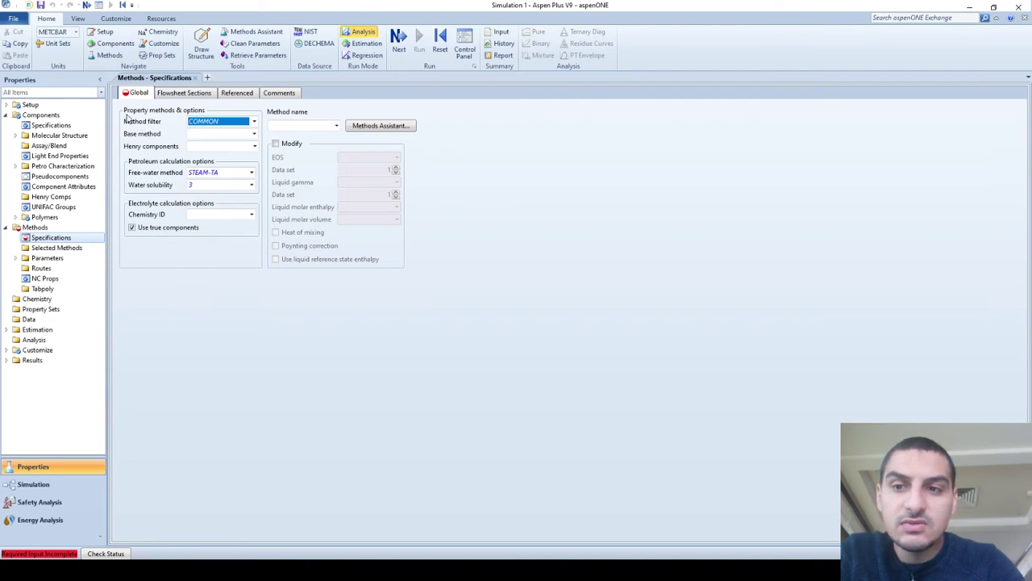
click(181, 131)
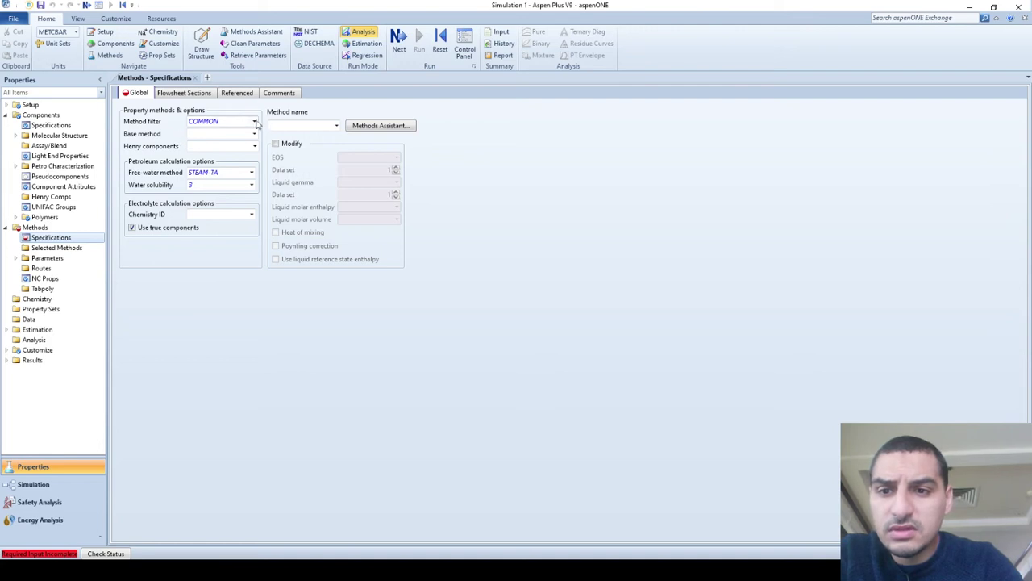
Look through the available method filters down to HYSYS and close the list without picking one
click(254, 123)
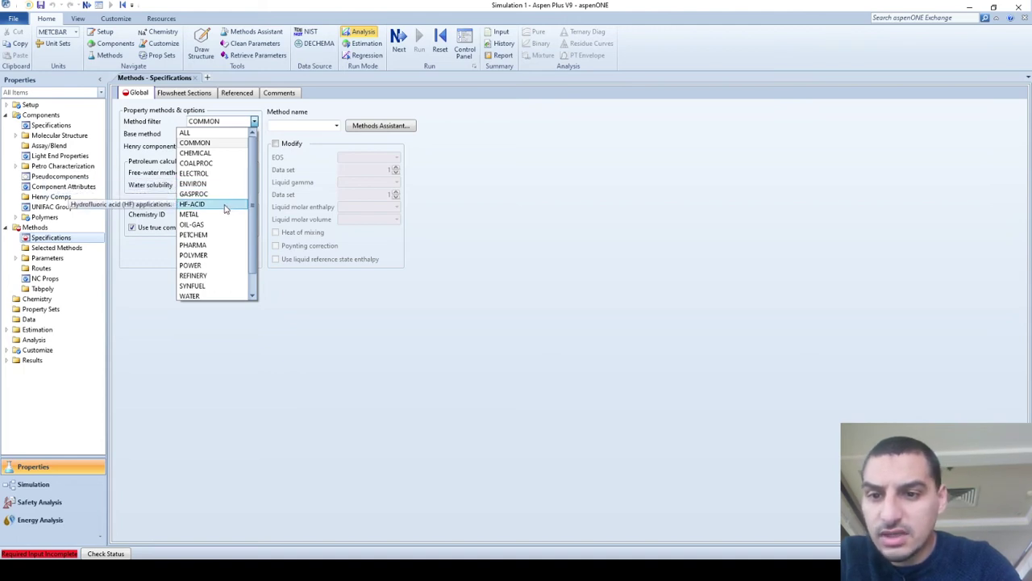
scroll(255, 252, down, 2)
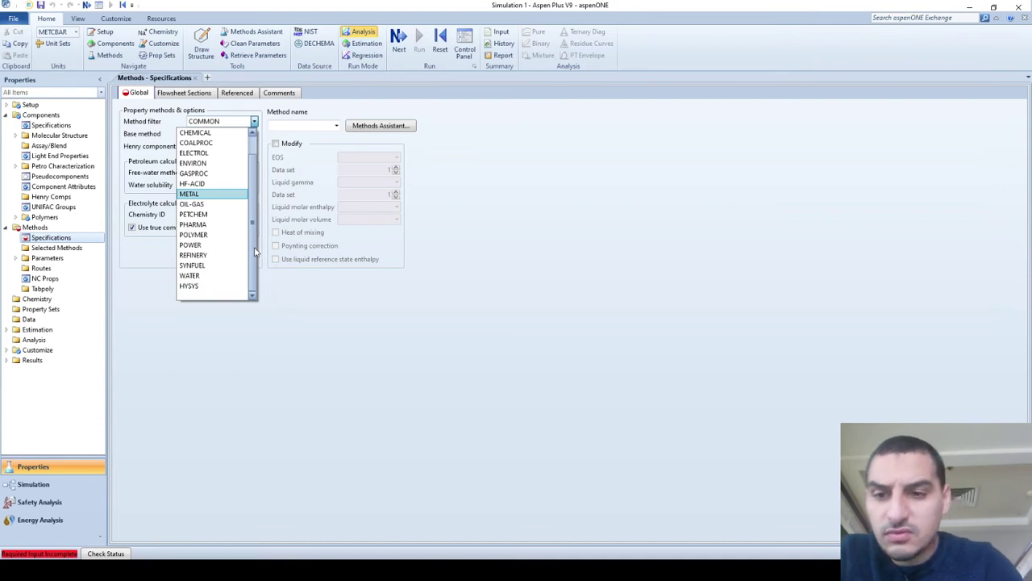
click(270, 184)
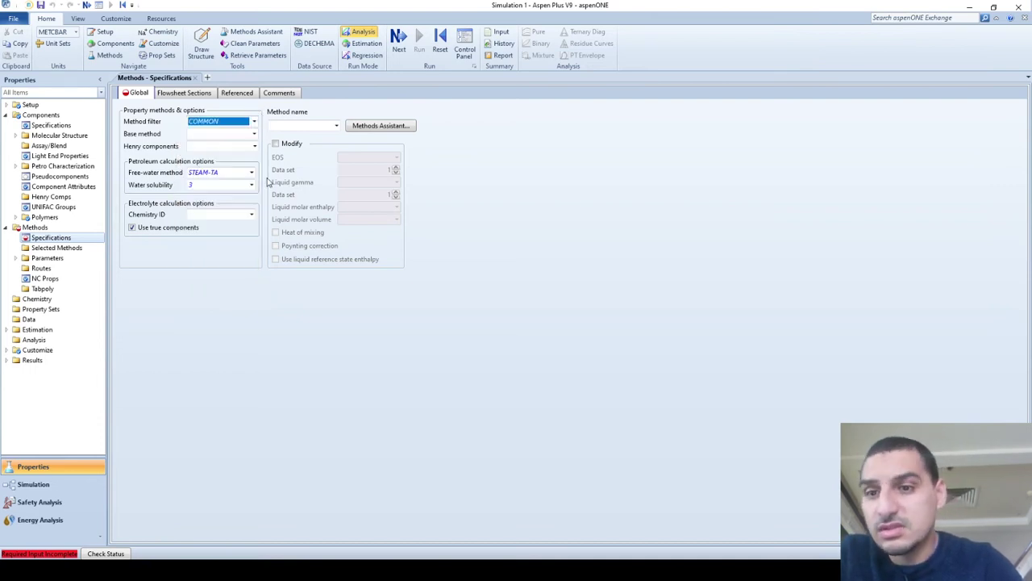
click(265, 135)
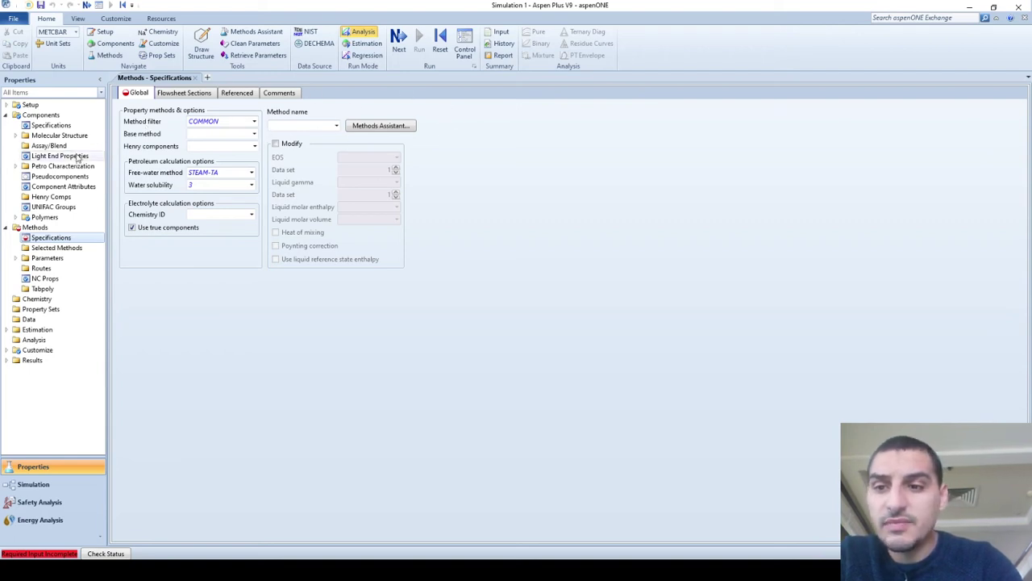
Recheck the component list down to methane, and open the Methods Assistant from the Methods specifications
click(44, 126)
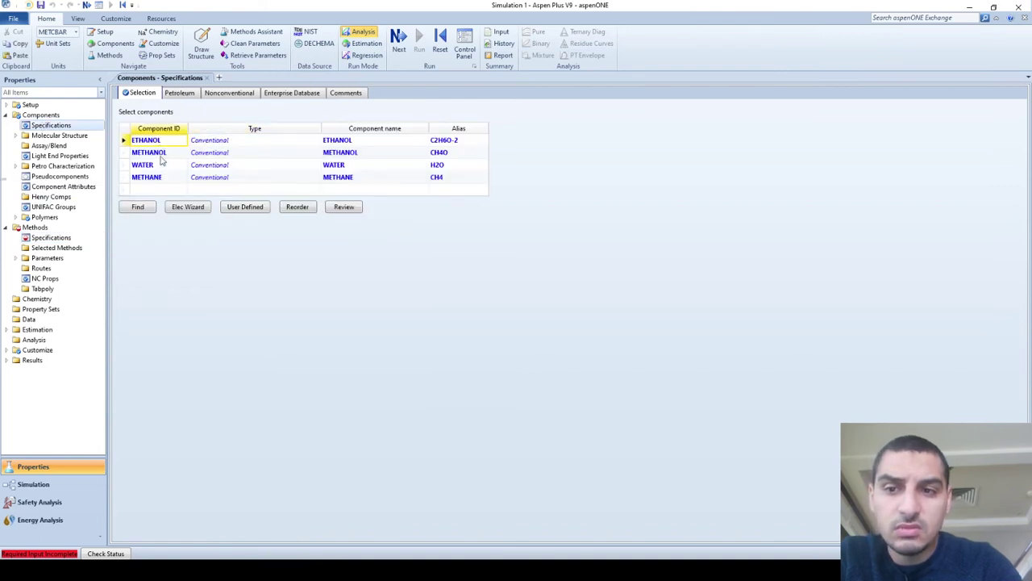
click(160, 180)
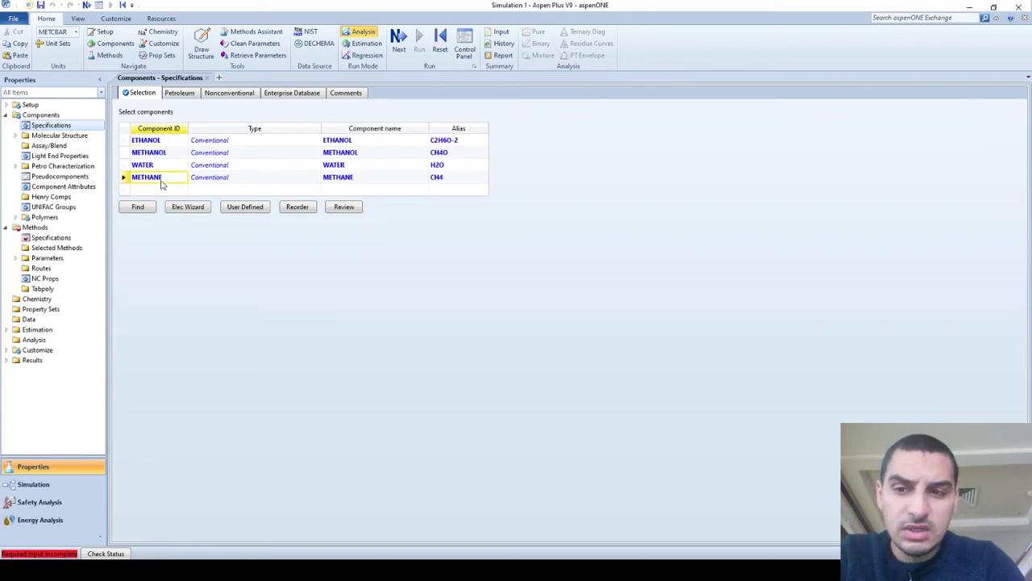
click(29, 240)
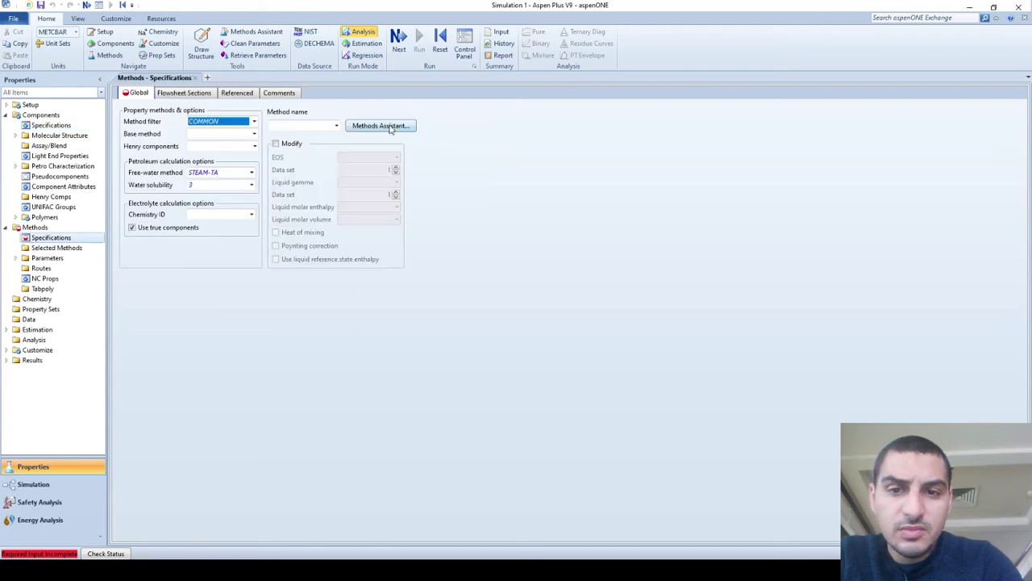
click(391, 127)
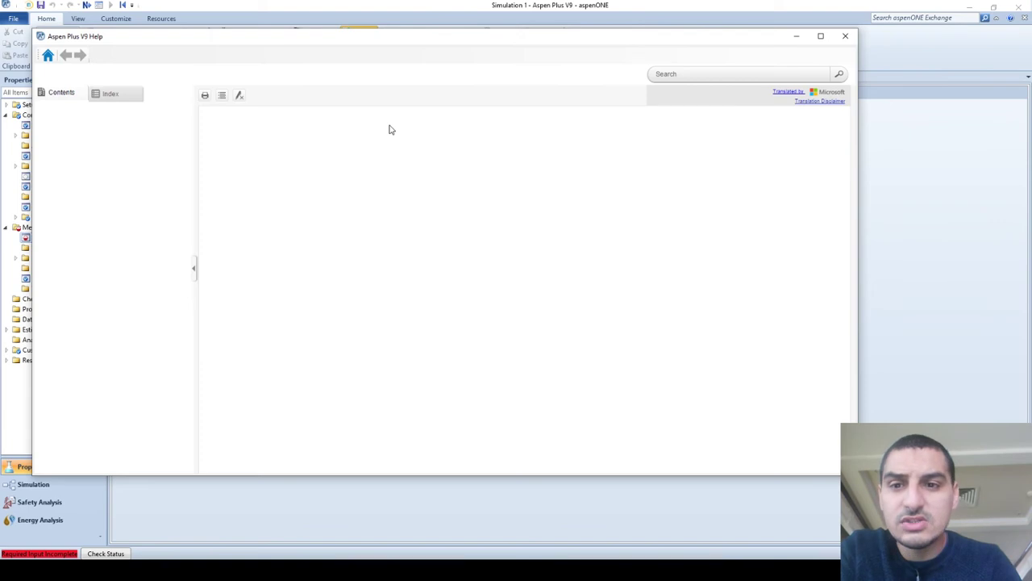
Switch to the Property Model Choice slide to consult the flowchart, and return to the Methods Assistant help window
key(alt+Tab)
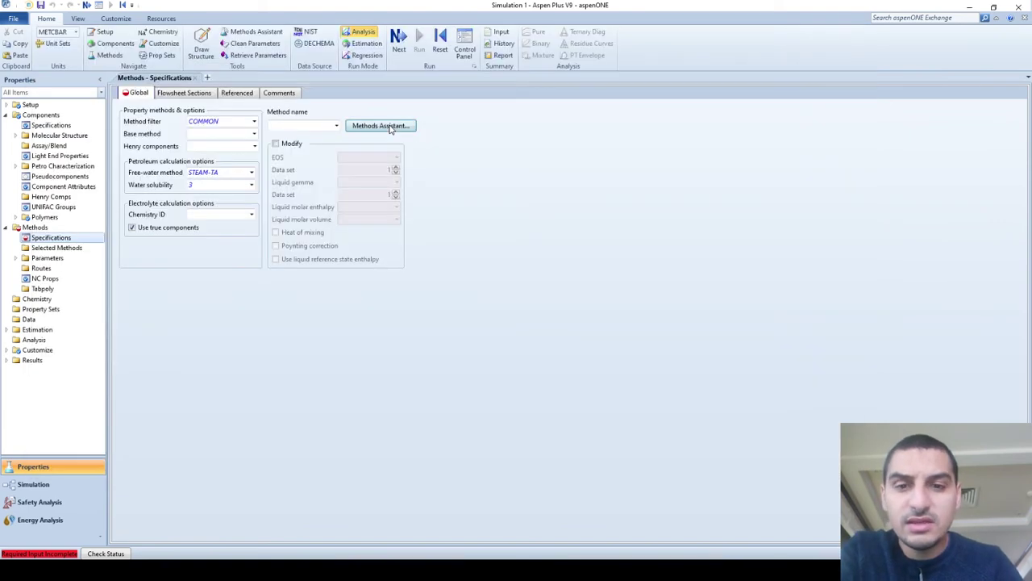
key(alt+Tab)
key(alt+Tab)
key(alt+Tab)
key(alt+shift+Tab)
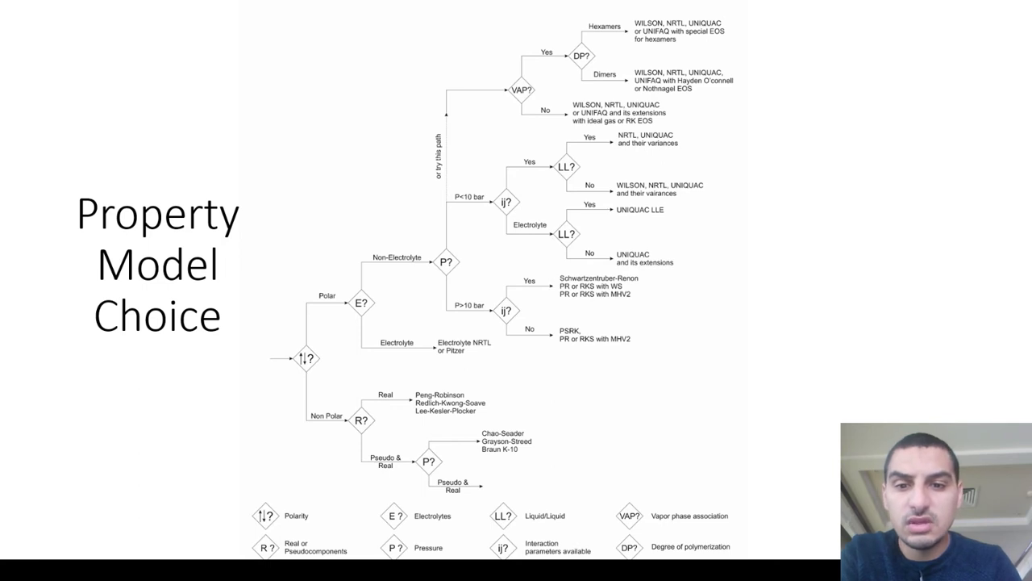
key(alt+Tab)
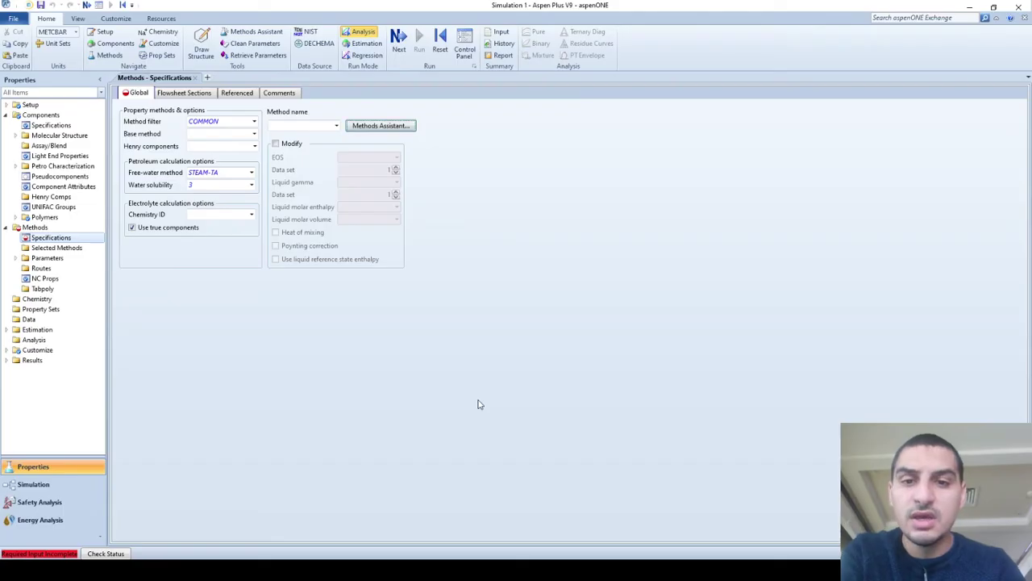
key(alt+Tab)
key(Tab)
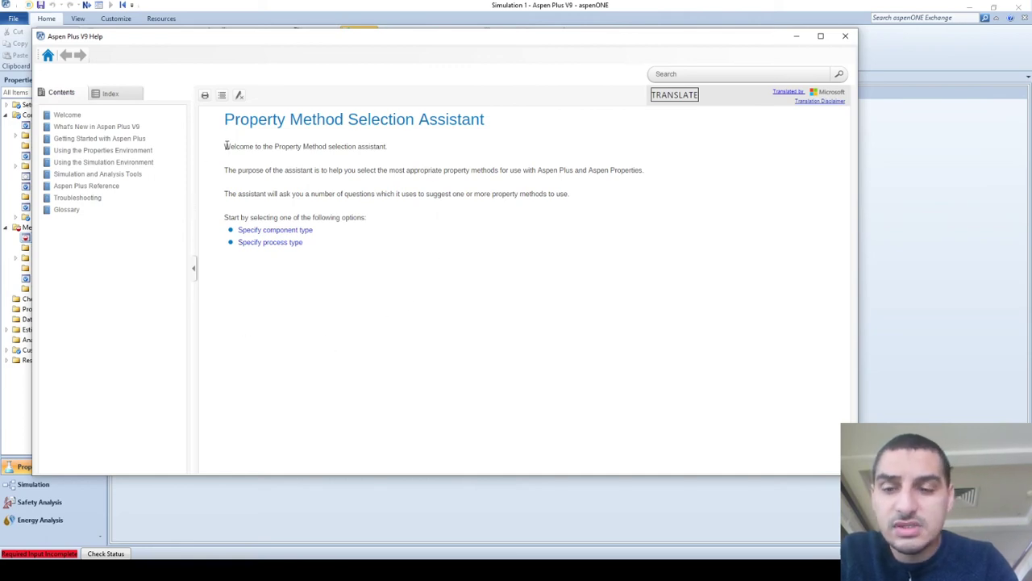
Read the Property Method Selection Assistant introduction, highlighting the sentence about the questions it asks
drag(225, 146, 393, 122)
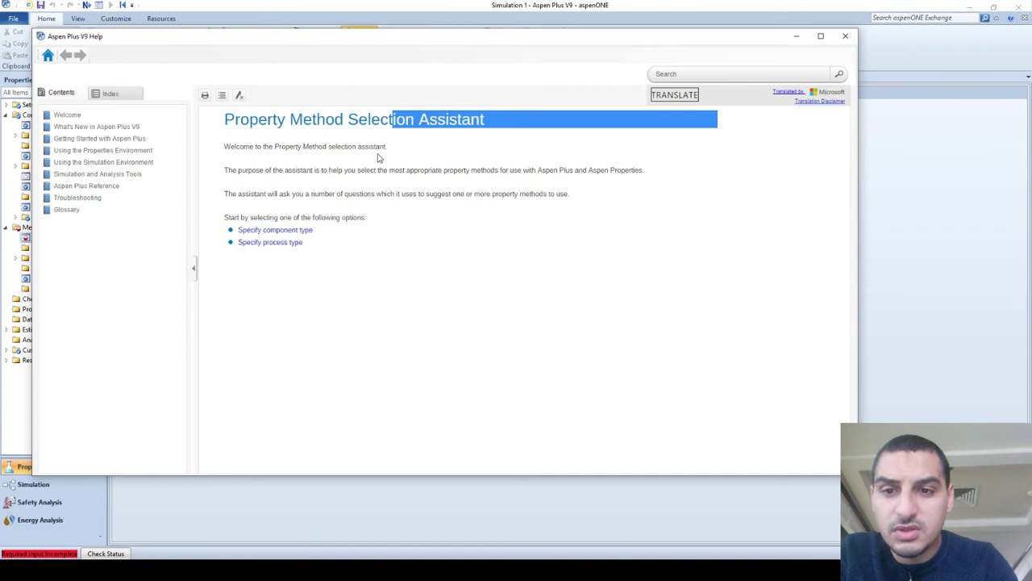
click(379, 158)
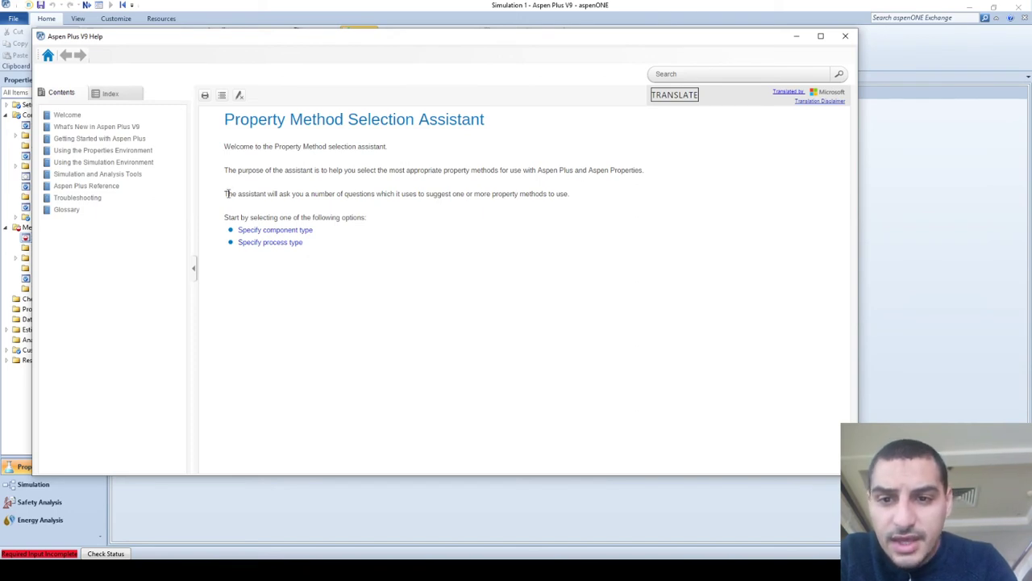
drag(221, 197, 342, 200)
drag(524, 199, 575, 194)
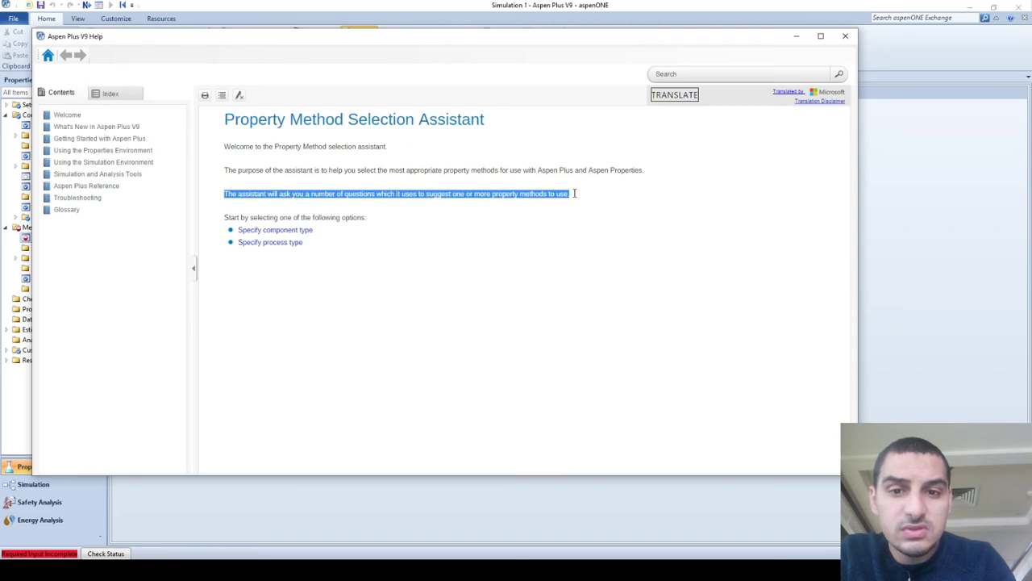
click(497, 194)
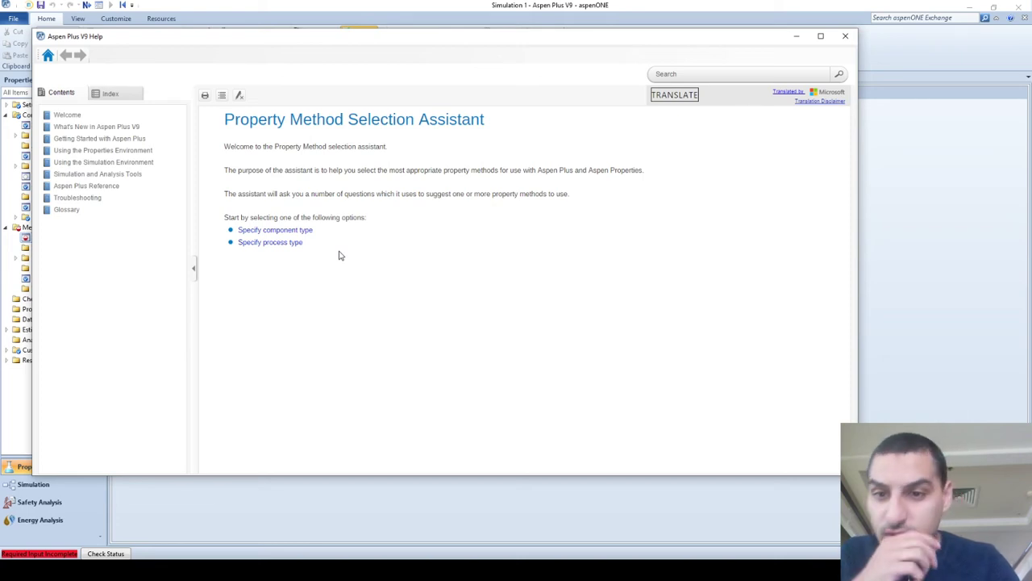
Specify the process type as Chemical in the assistant and compare its method advice with the flowchart slide
click(286, 244)
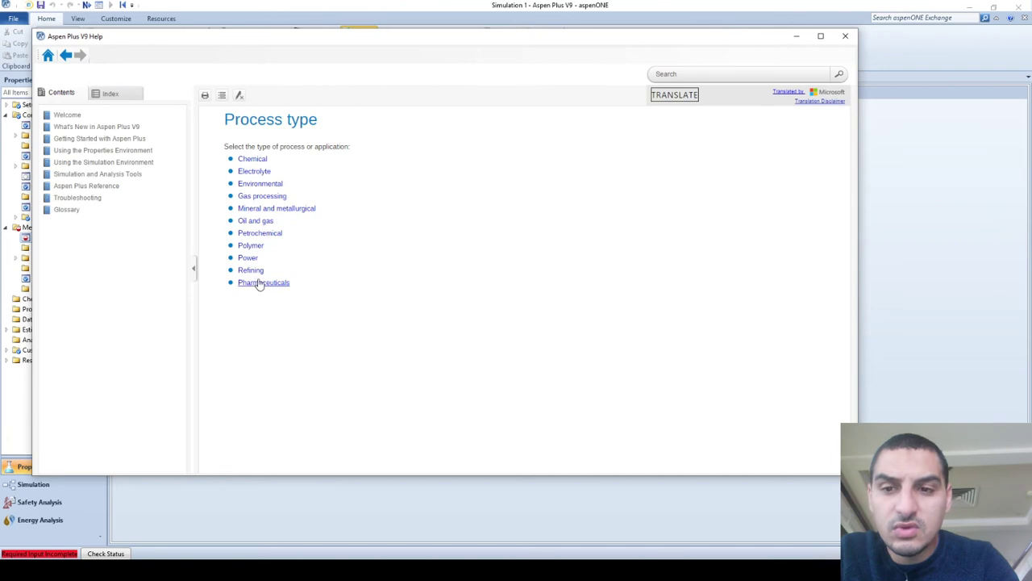
click(251, 160)
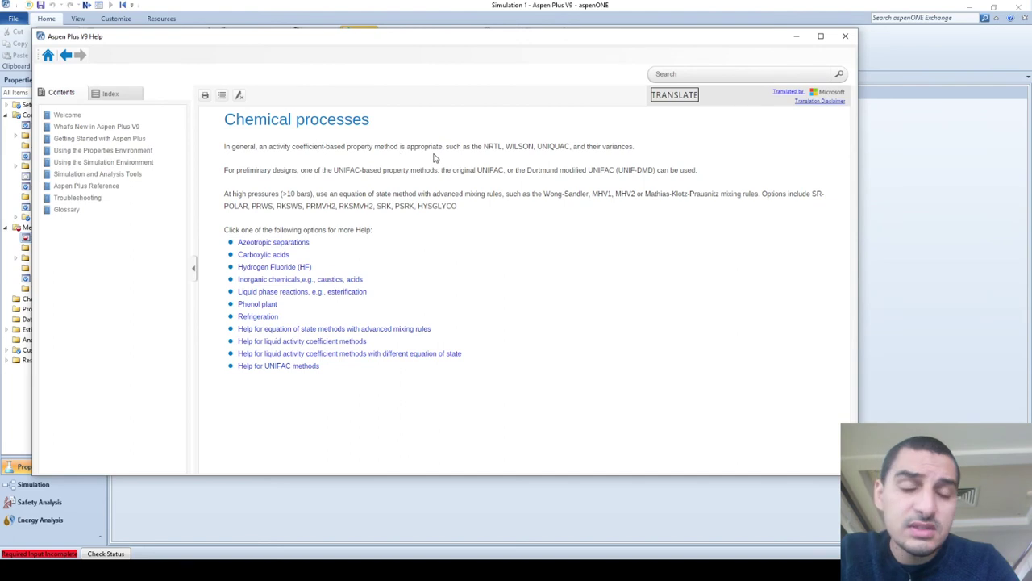
key(alt+Tab)
key(alt+Tab)
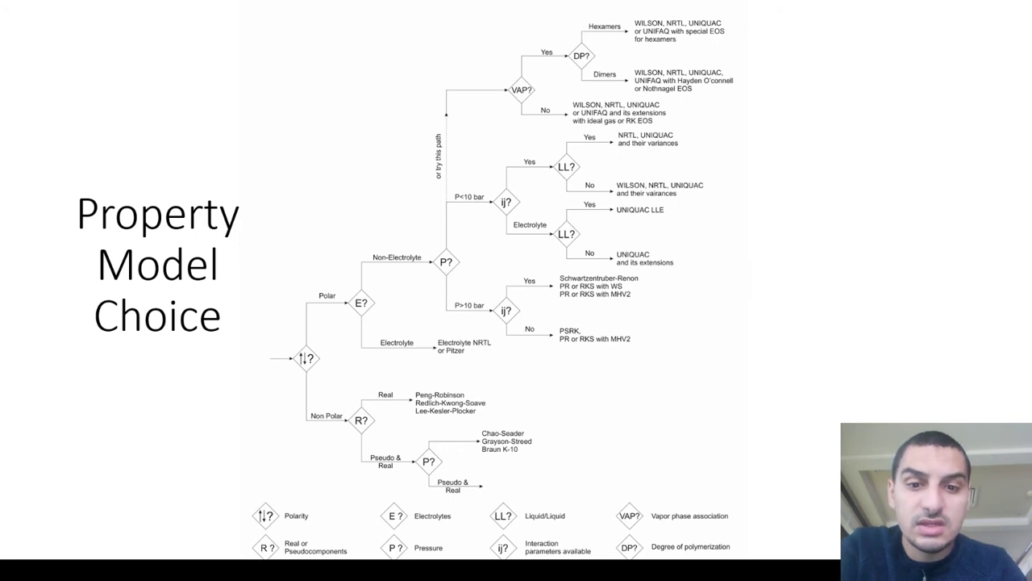
key(alt+Tab)
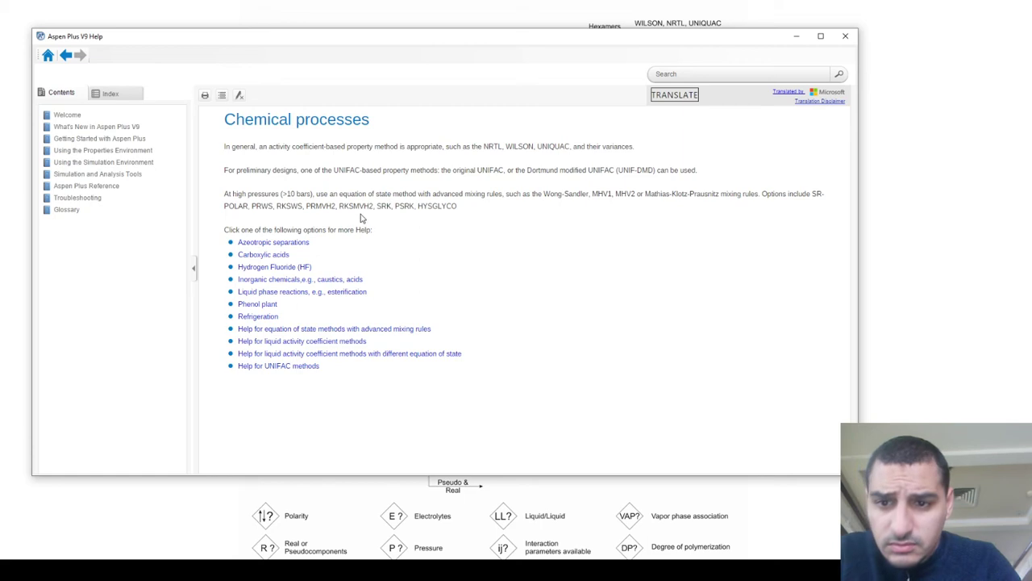
Read the advice on equation of state methods for pressures above 10 bar and check it against the flowchart slide
triple_click(337, 229)
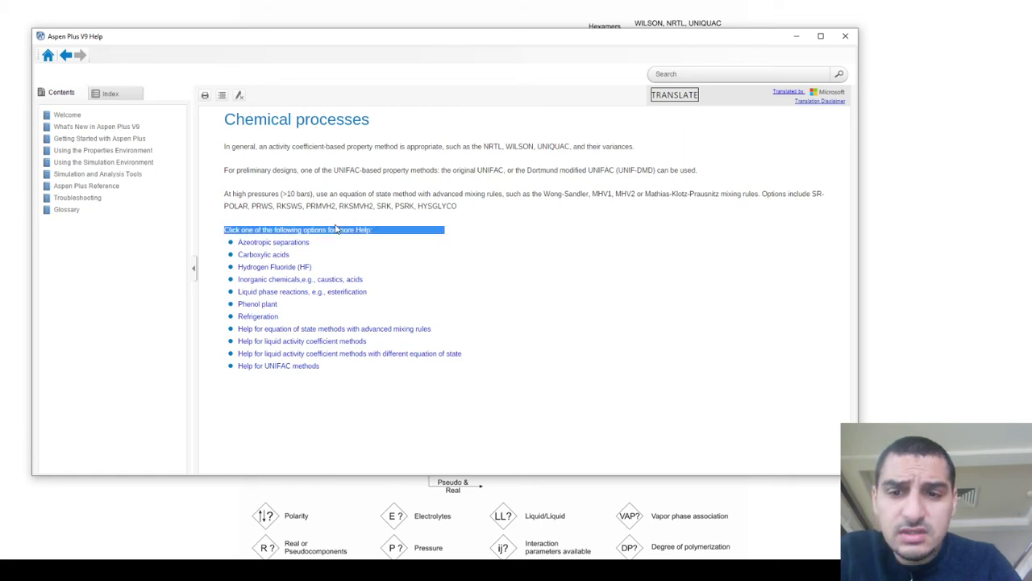
click(416, 263)
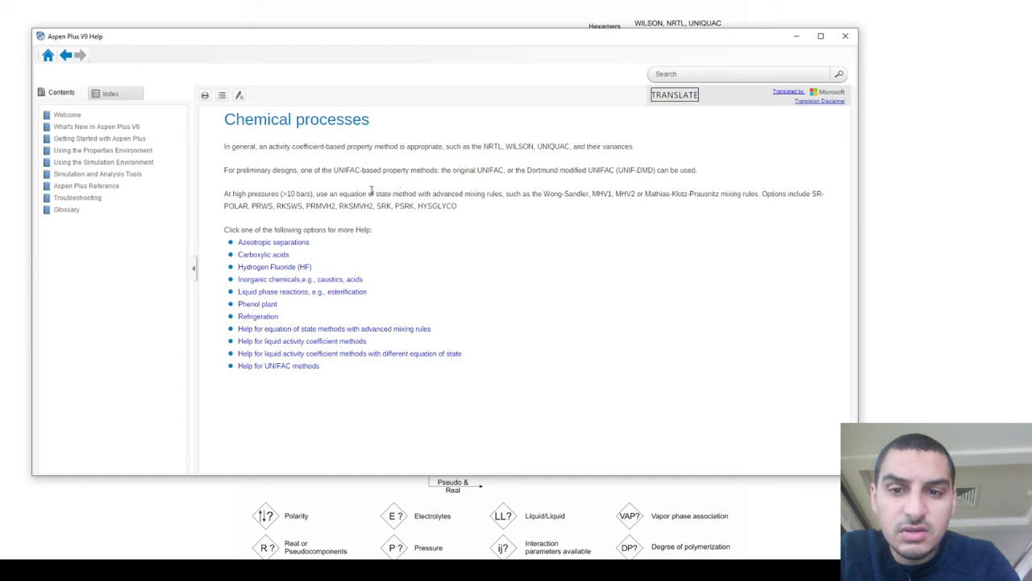
drag(322, 193, 586, 190)
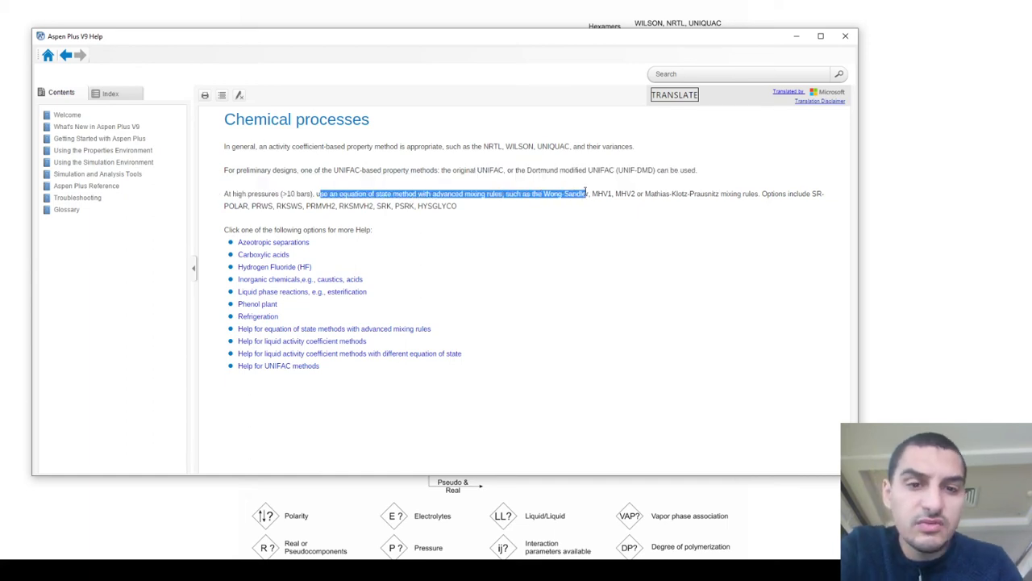
key(alt+Tab)
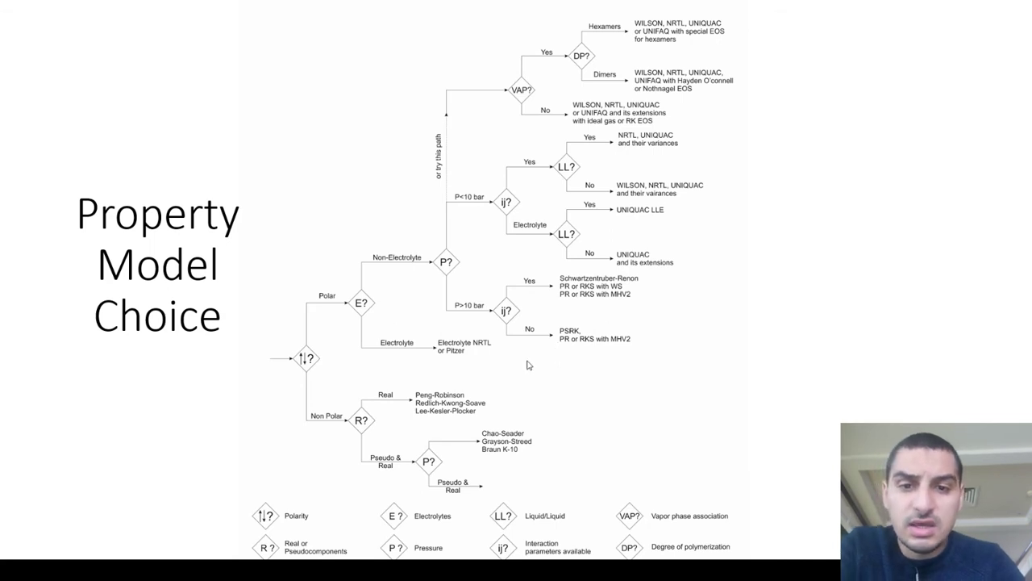
key(Right)
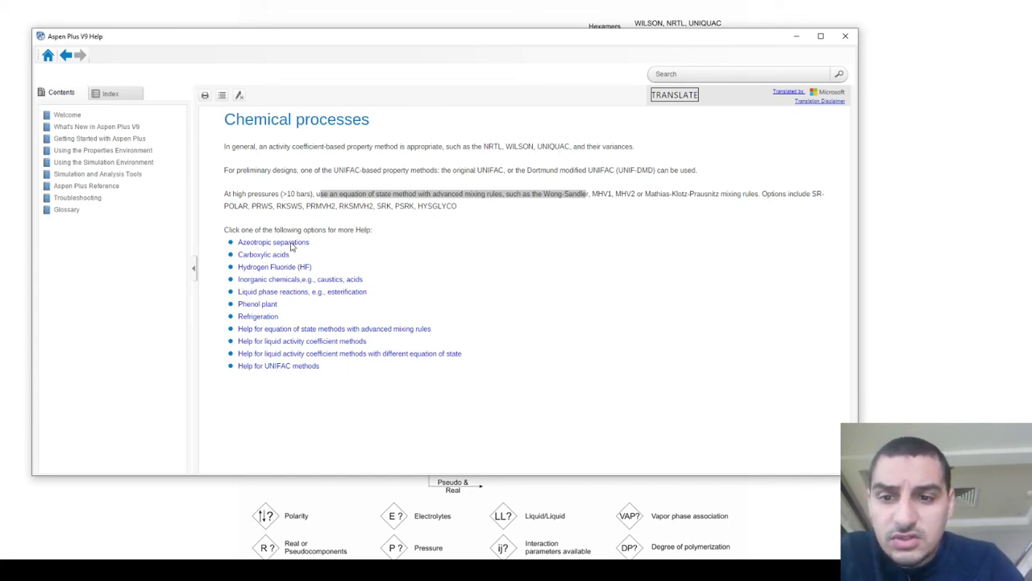
Open the Carboxylic acids topic for chemical processes and highlight the Hayden-O'Connell model in its recommendation
click(388, 258)
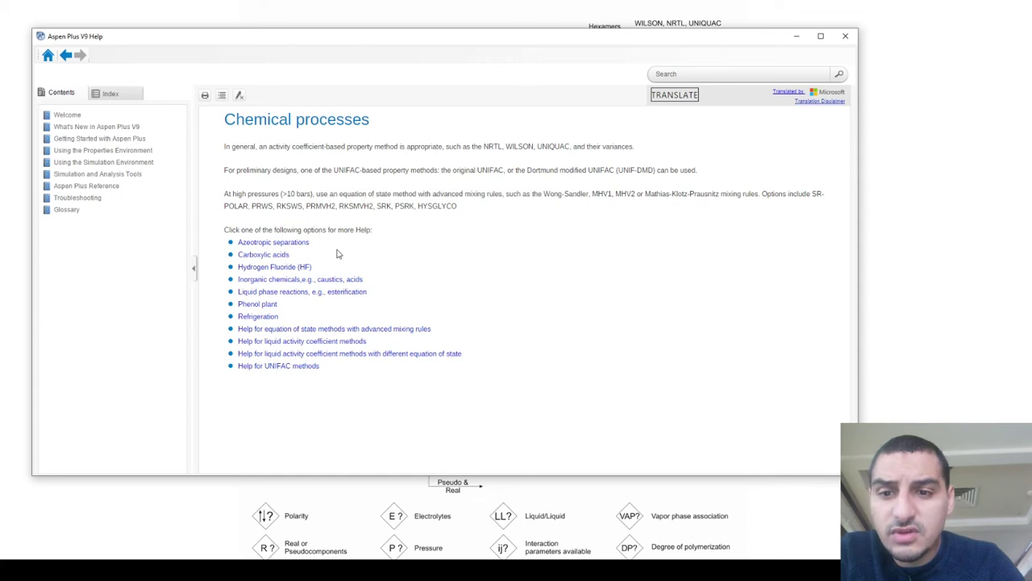
click(274, 255)
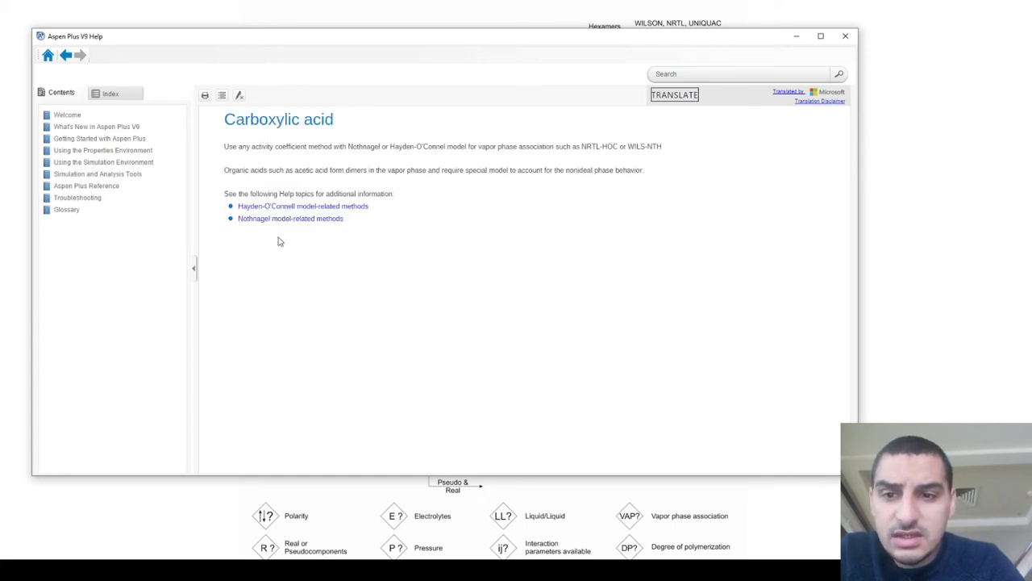
drag(392, 146, 447, 148)
click(415, 146)
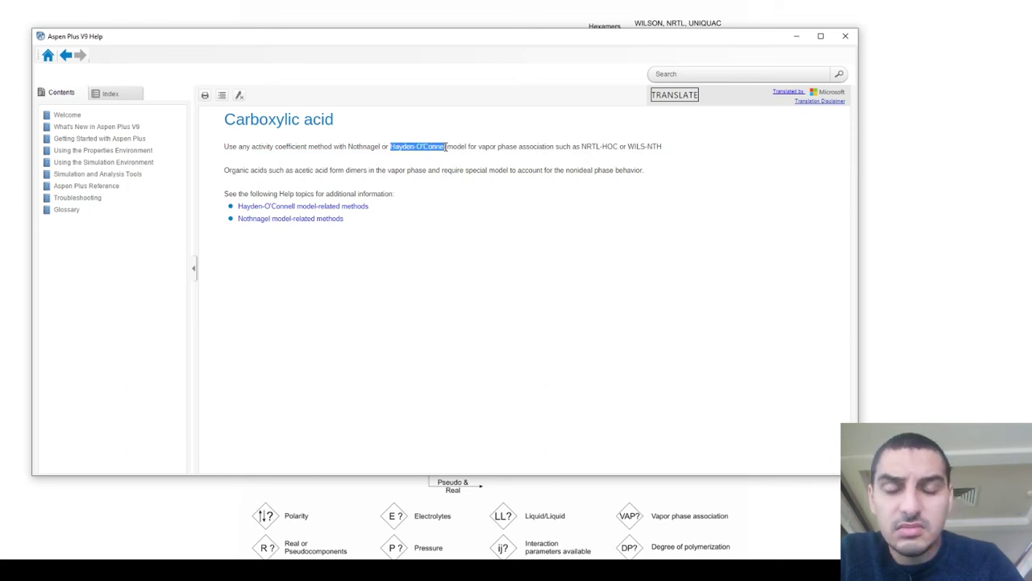
Highlight the statement that organic acids such as acetic acid form dimers in the vapor phase, and return to the assistant's start page
click(433, 166)
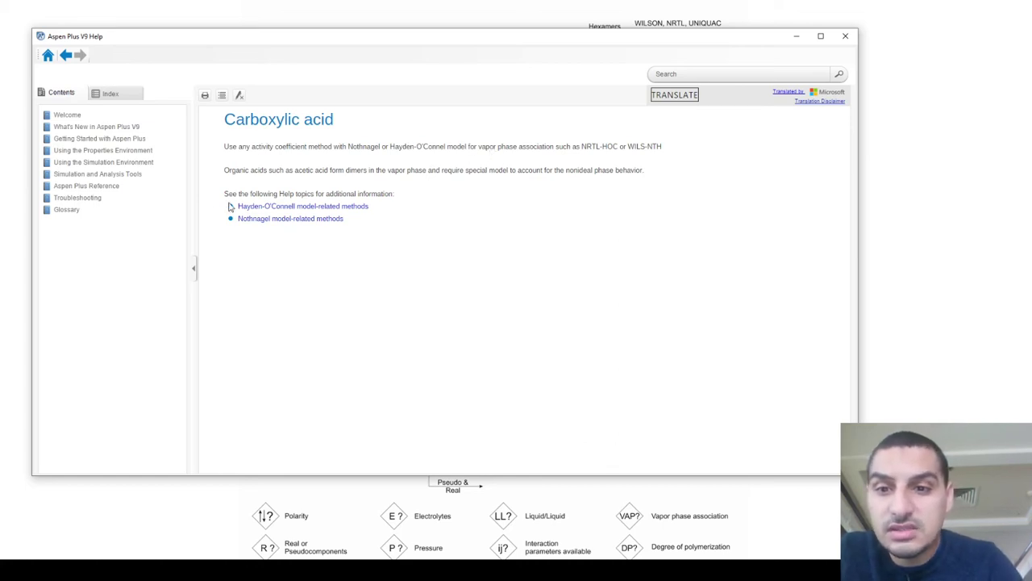
drag(224, 171, 579, 173)
click(564, 201)
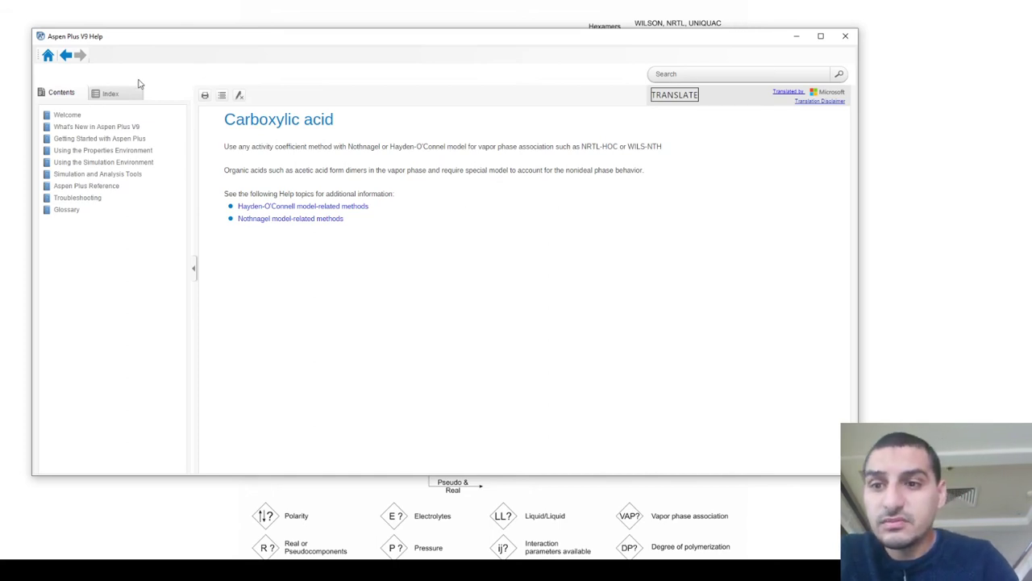
click(66, 55)
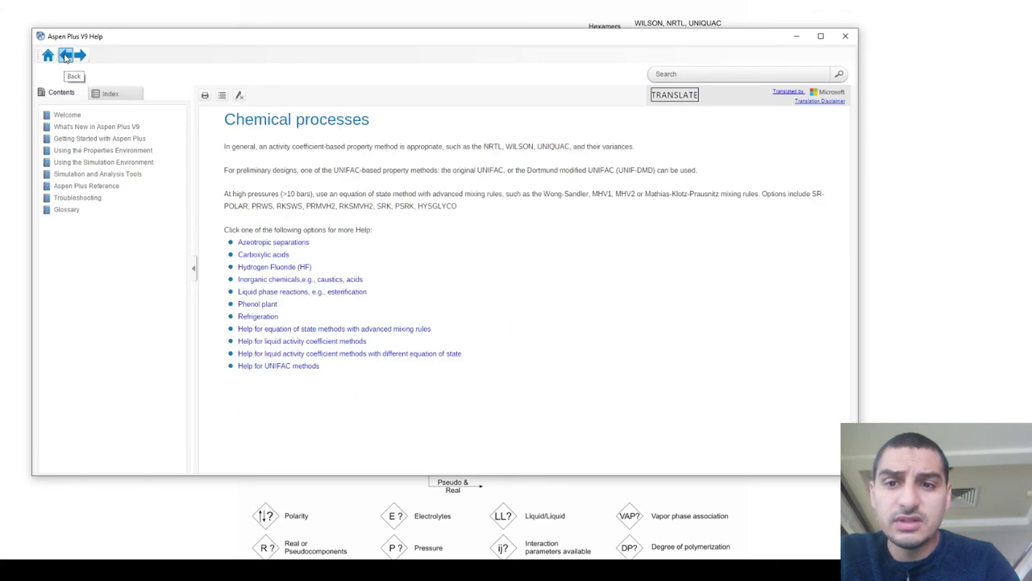
click(66, 55)
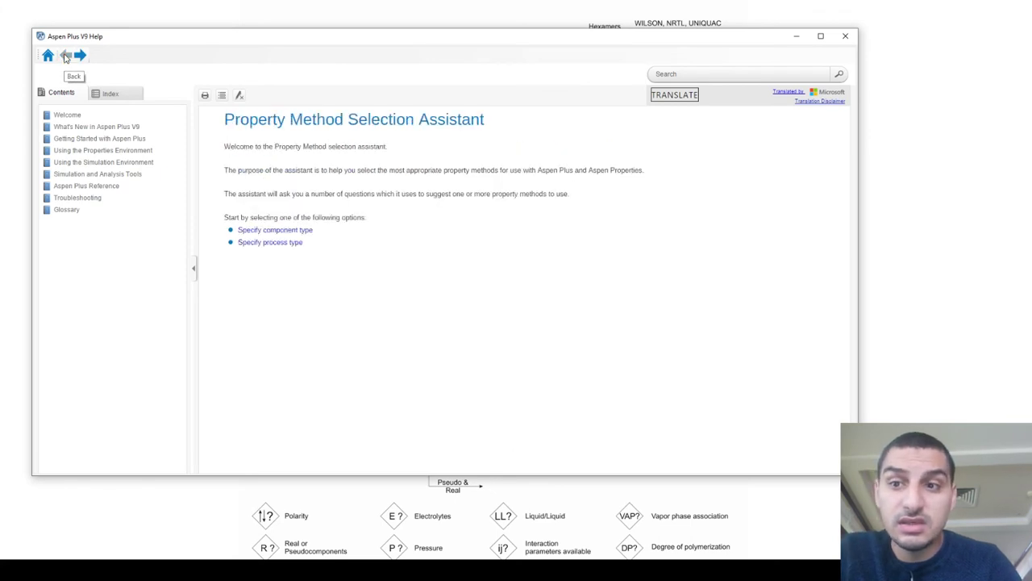
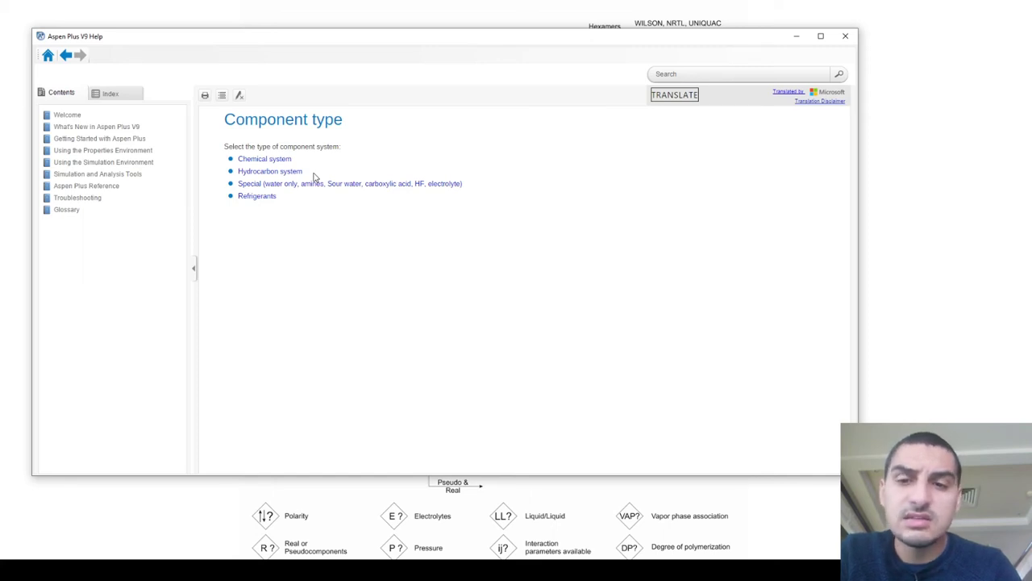
Specify the component type as a chemical system above 10 bars and compare the suggested equation of state methods with the flowchart slide
click(260, 160)
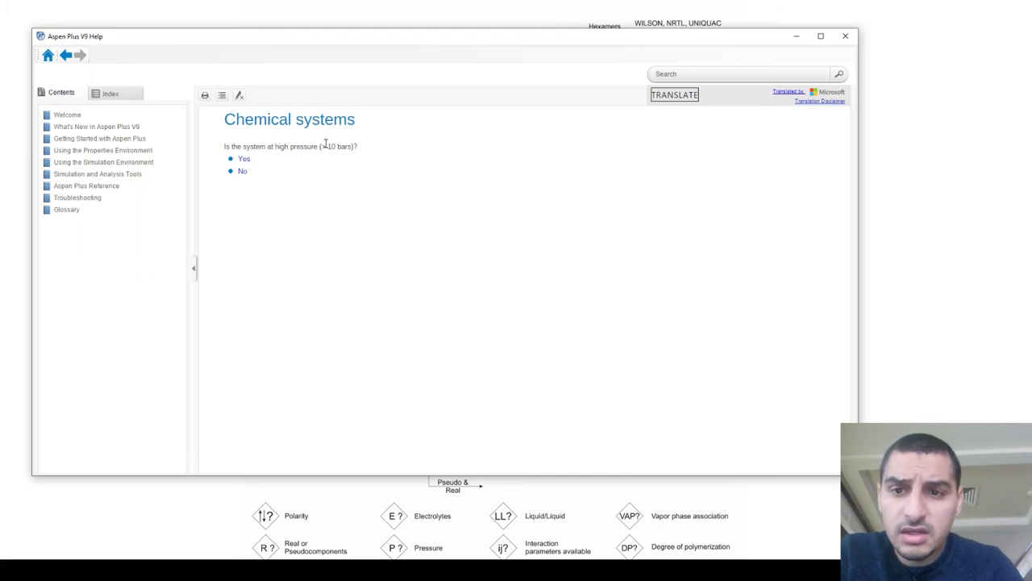
click(244, 161)
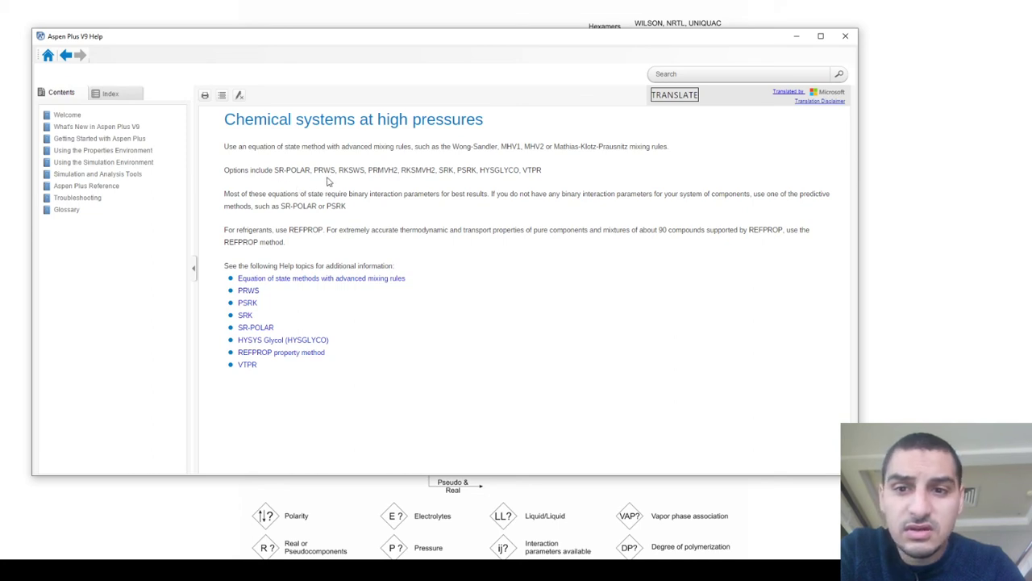
key(alt+Tab)
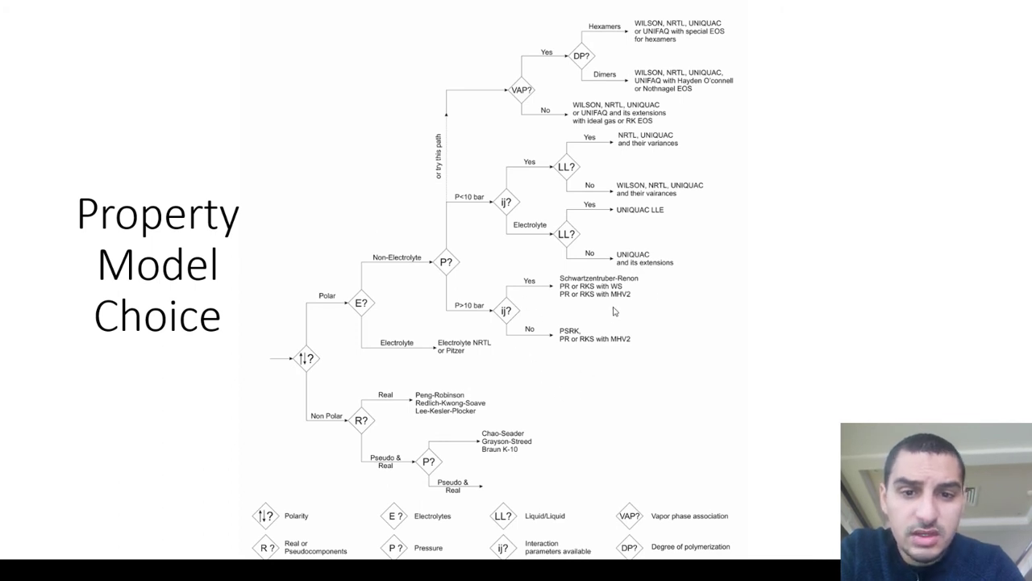
key(alt+Tab)
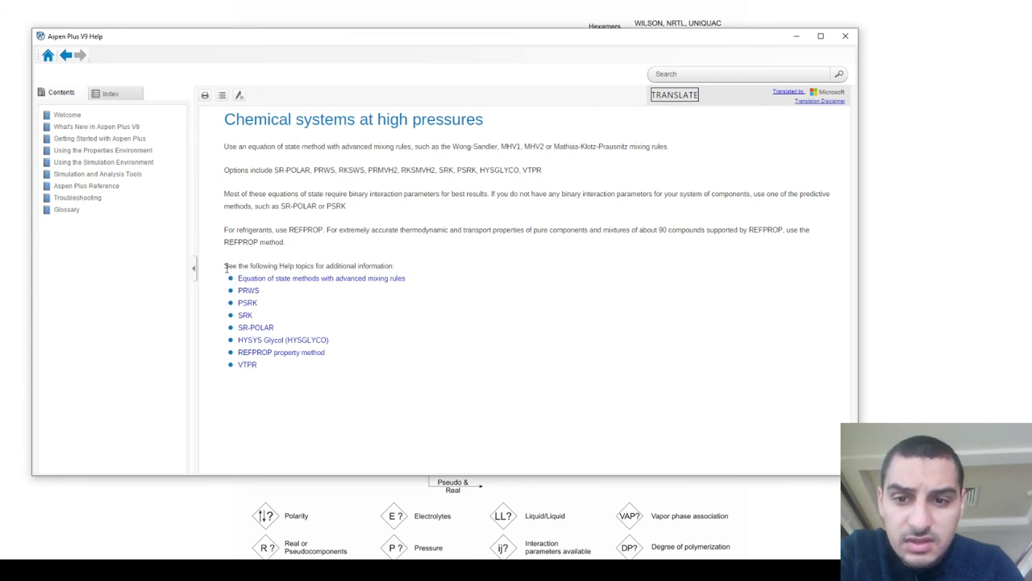
drag(224, 266, 386, 267)
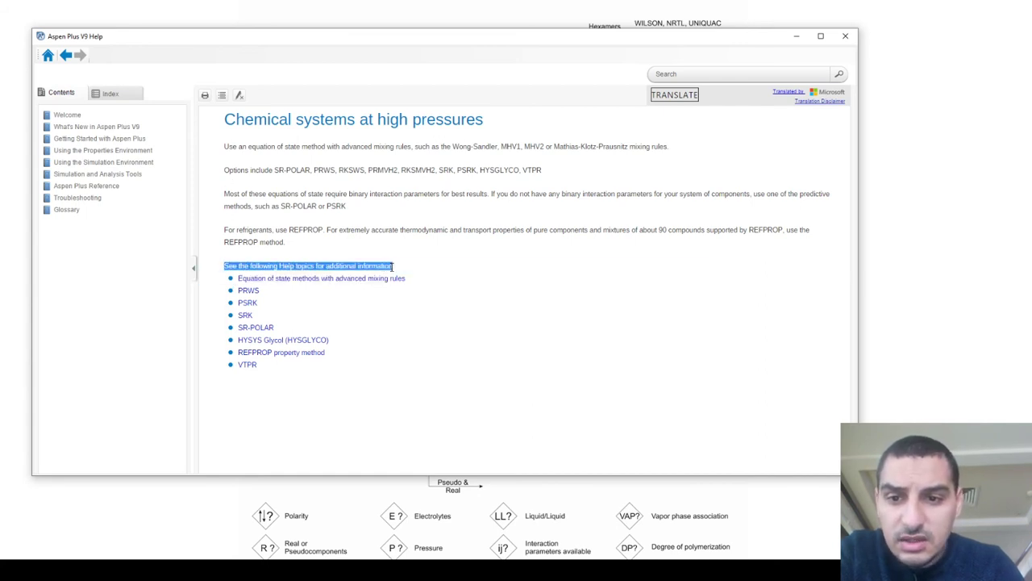
click(386, 267)
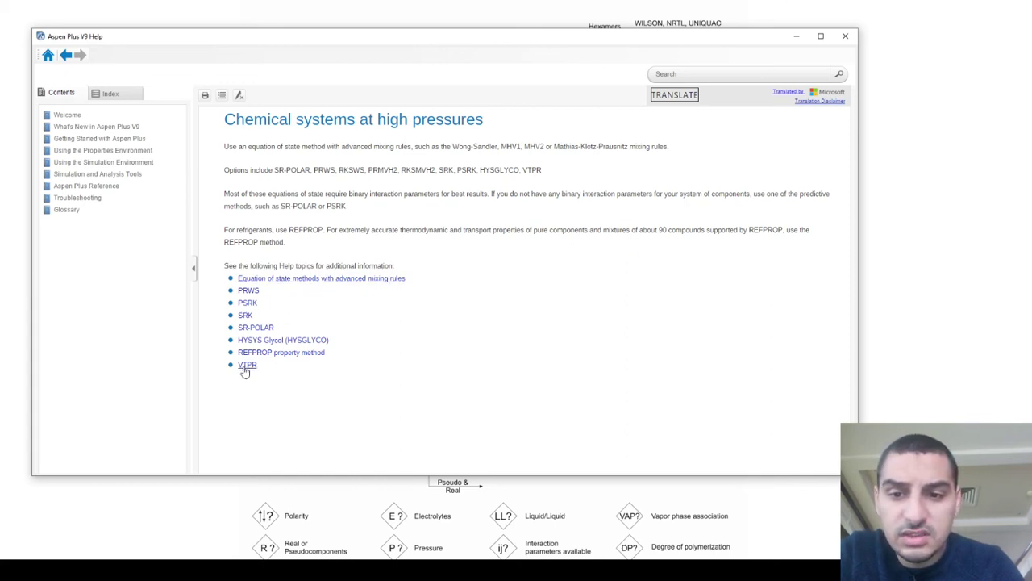
Change the high-pressure answer to No and compare the activity coefficient advice for low pressures with the flowchart slide
click(73, 56)
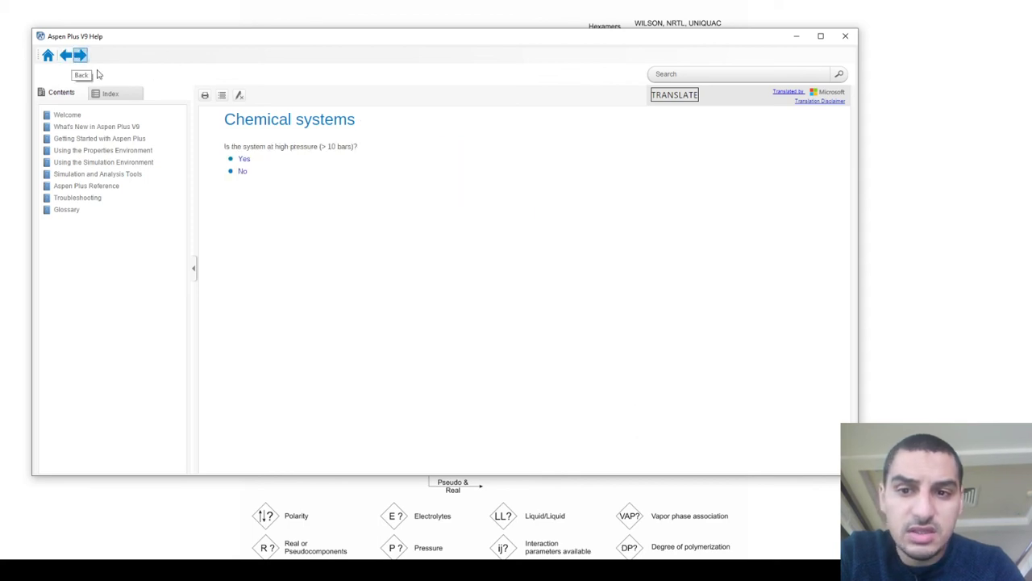
click(240, 174)
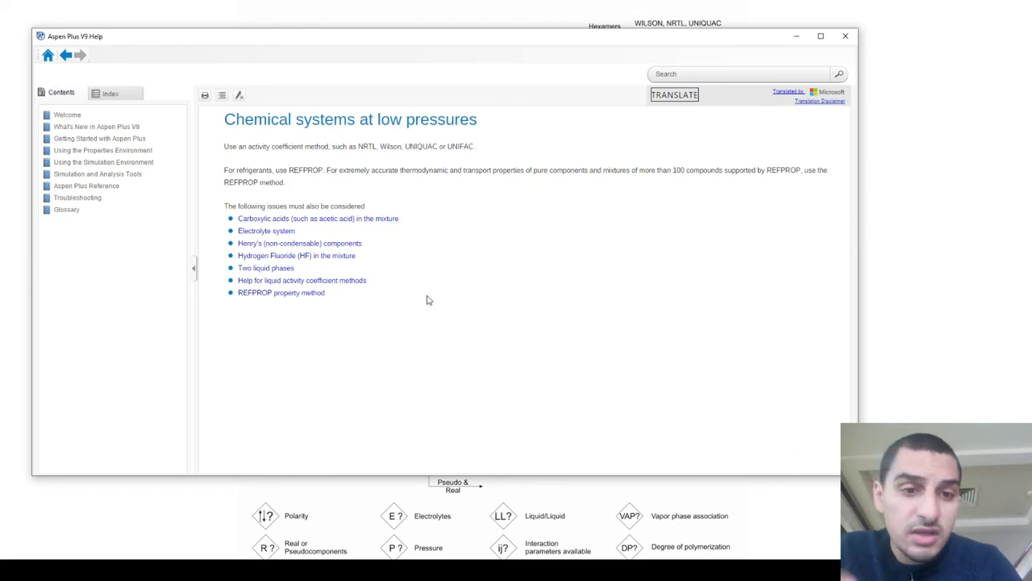
key(alt+Tab)
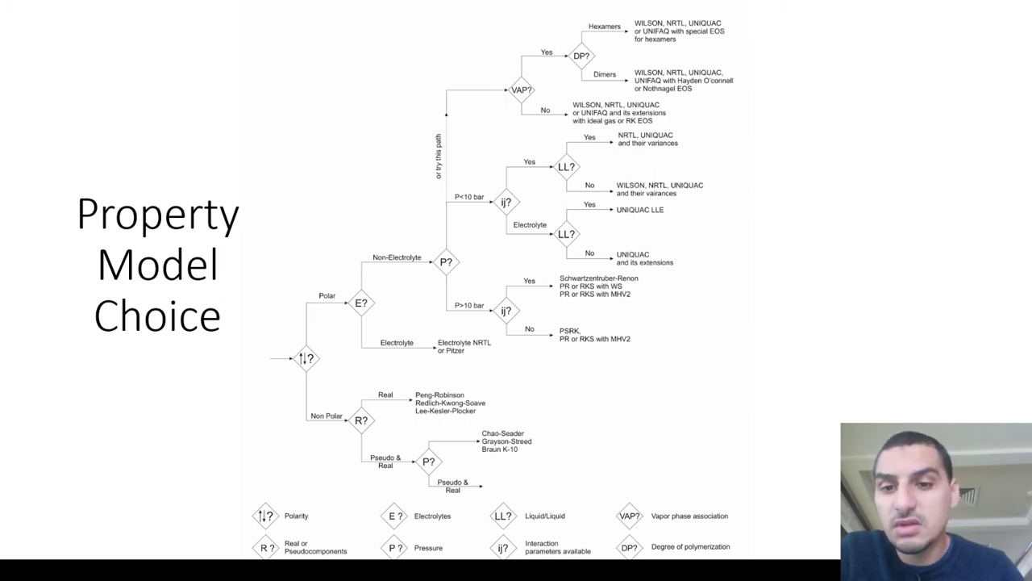
key(alt+Tab)
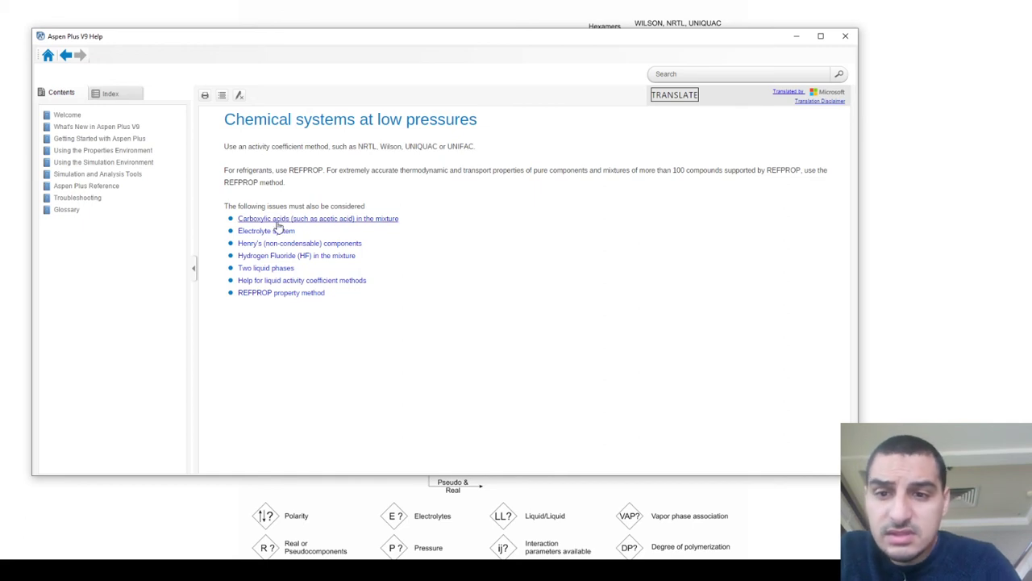
Review the Carboxylic acids and Henry's components topics for low pressures, highlighting the instruction to declare non-condensables as Henry's components
click(320, 219)
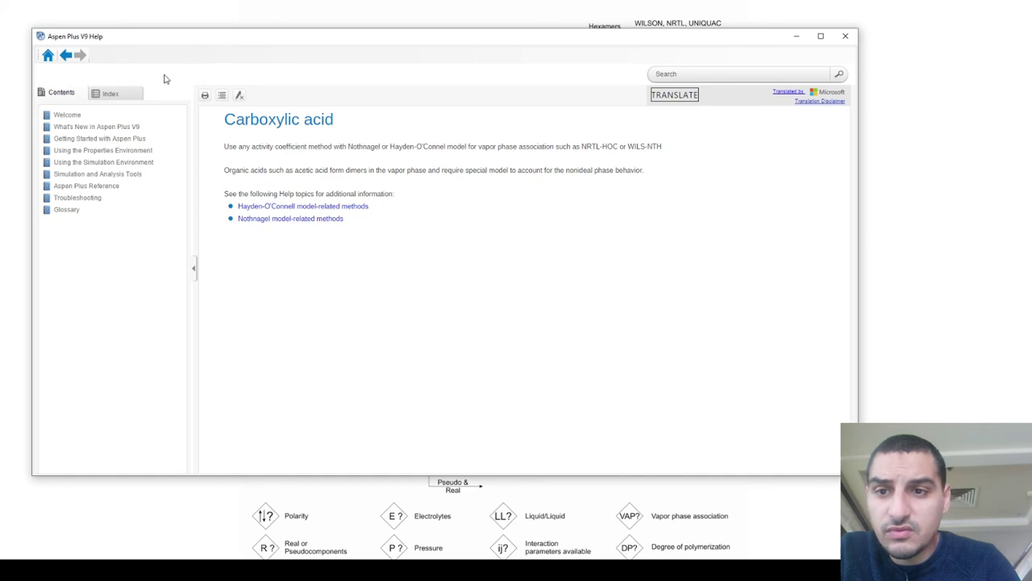
click(66, 57)
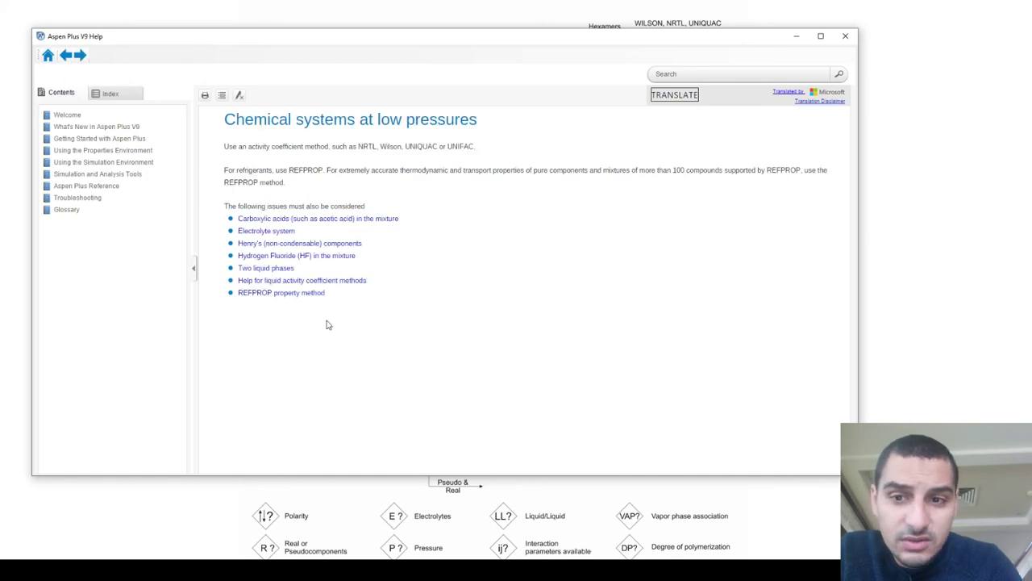
click(303, 244)
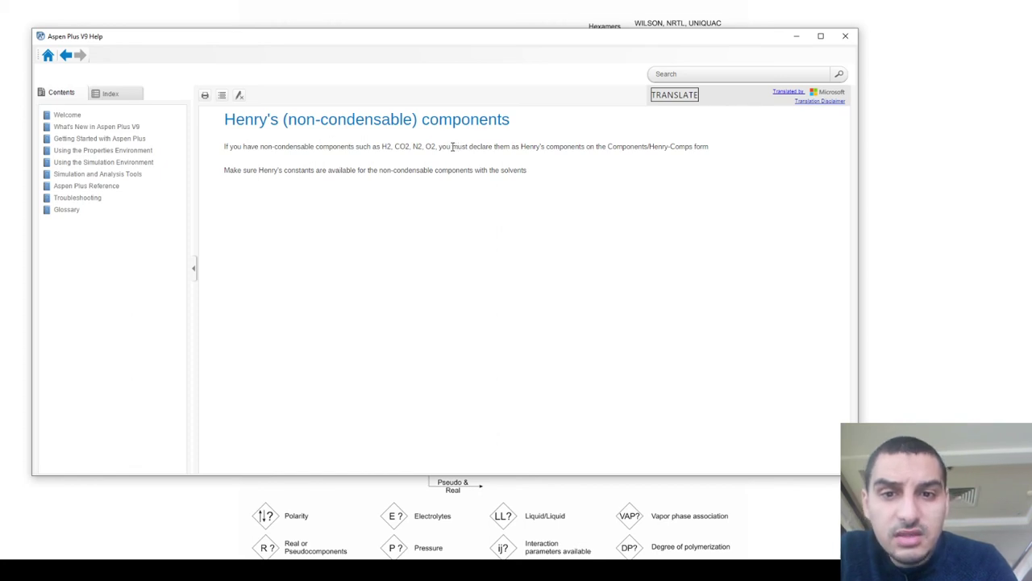
drag(451, 146, 707, 151)
click(808, 224)
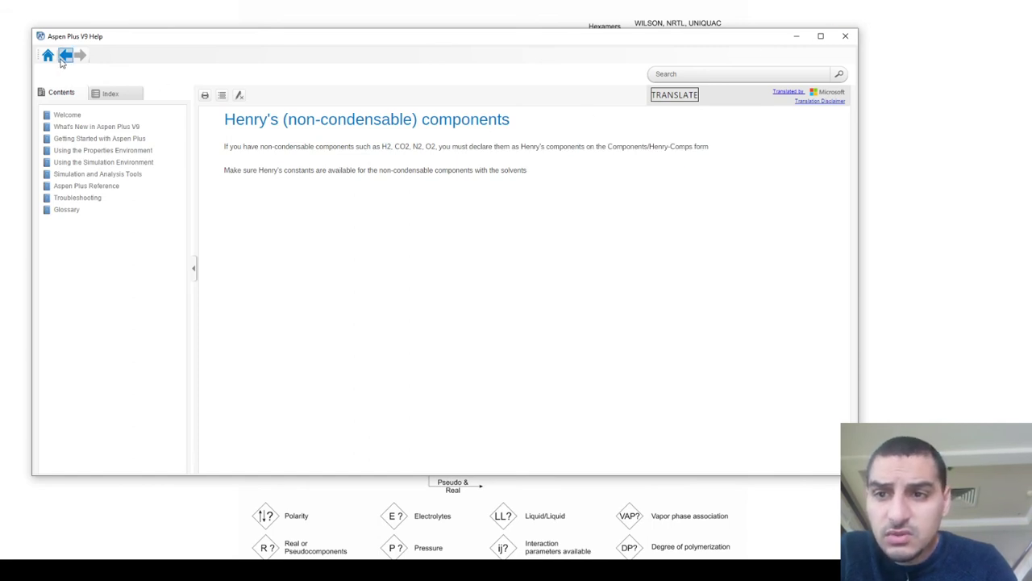
click(66, 55)
Highlight the NRTL, Wilson, UNIQUAC or UNIFAC recommendation, close the help, and switch to the Aspen Plus simulation
drag(357, 146, 478, 142)
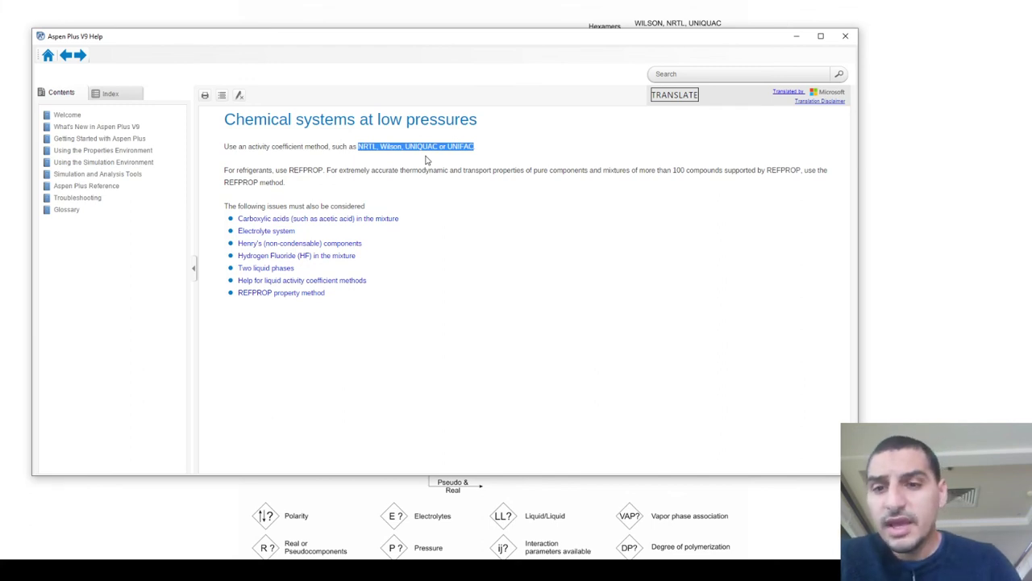
click(845, 37)
key(alt+Tab)
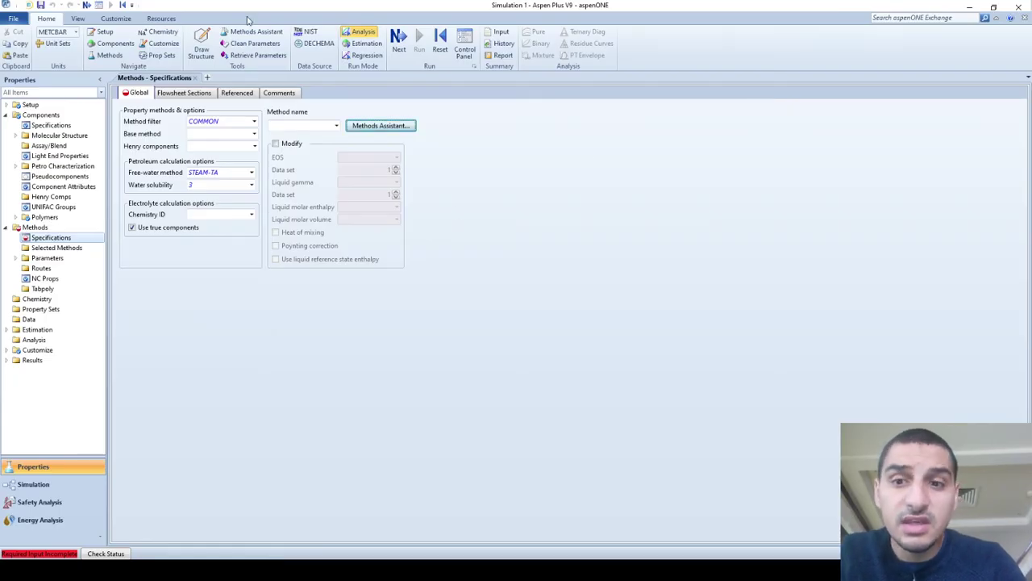
Browse the available method names and method filters in the global method specifications without changing them
click(337, 125)
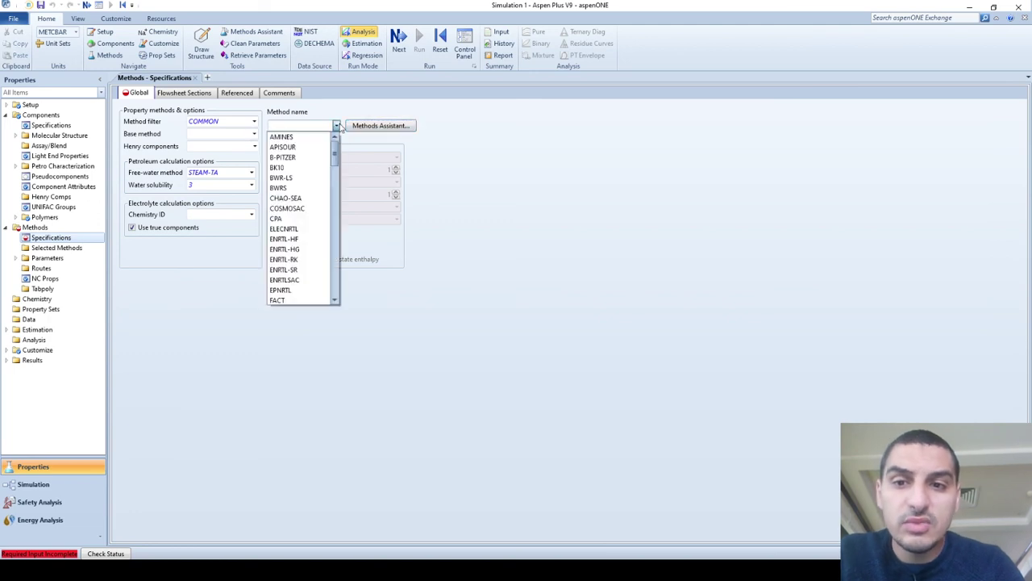
mouse_move(336, 150)
mouse_down()
mouse_move(335, 277)
mouse_move(334, 134)
mouse_up()
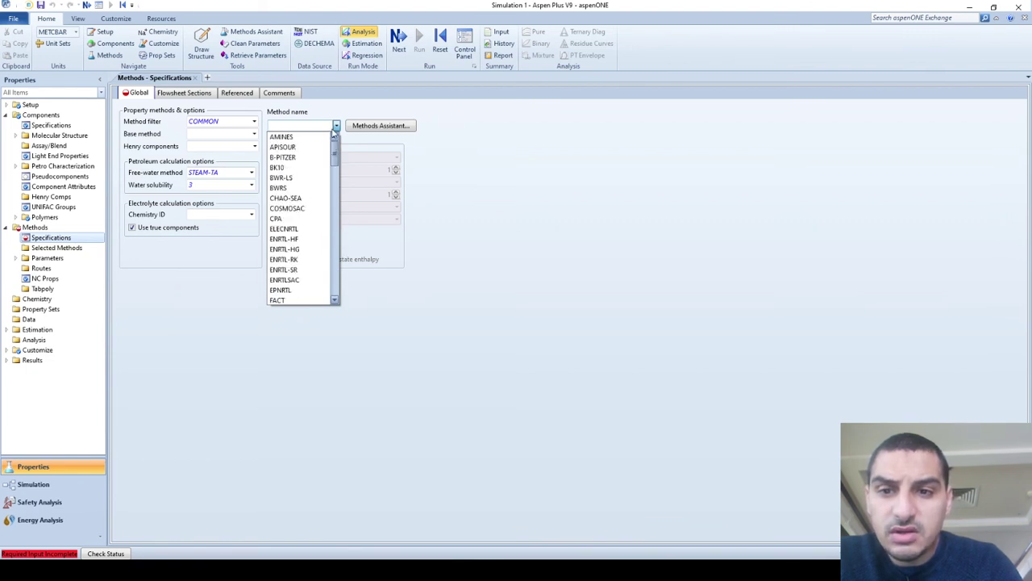
click(268, 125)
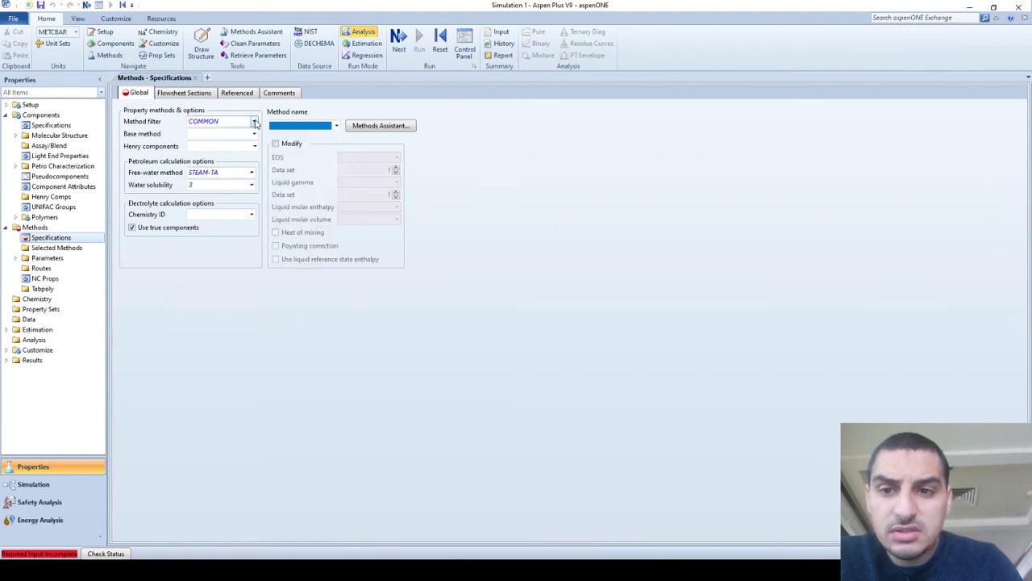
click(254, 121)
click(253, 134)
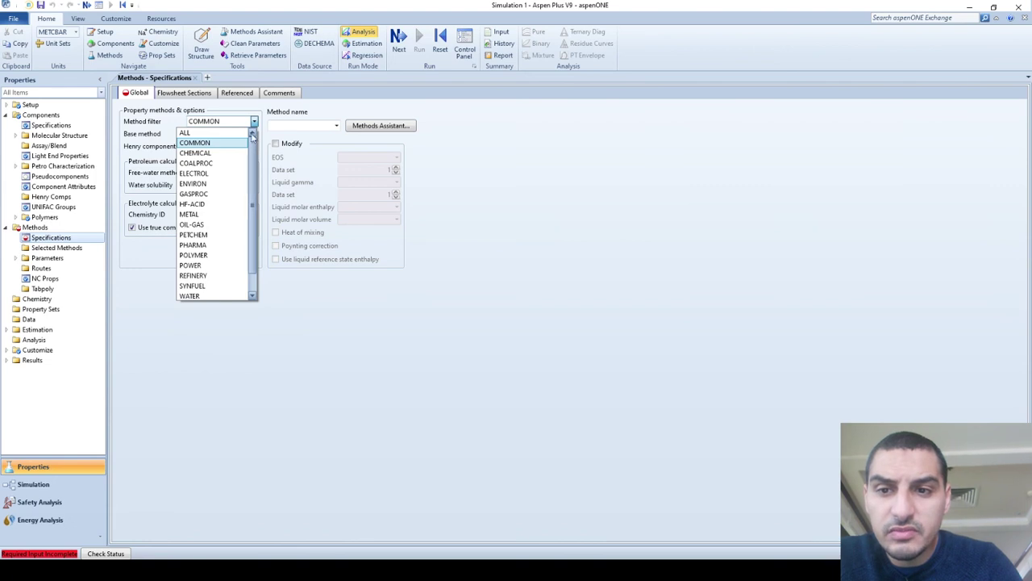
click(254, 121)
Look through the base methods available under the COMMON filter and set the base method to NRTL
click(254, 133)
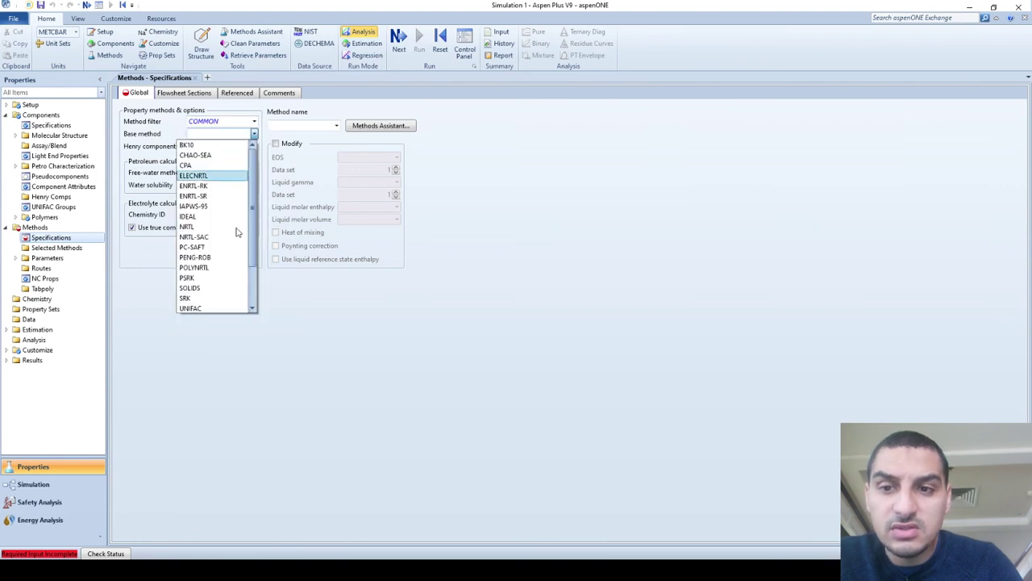
scroll(226, 236, down, 2)
scroll(251, 181, up, 2)
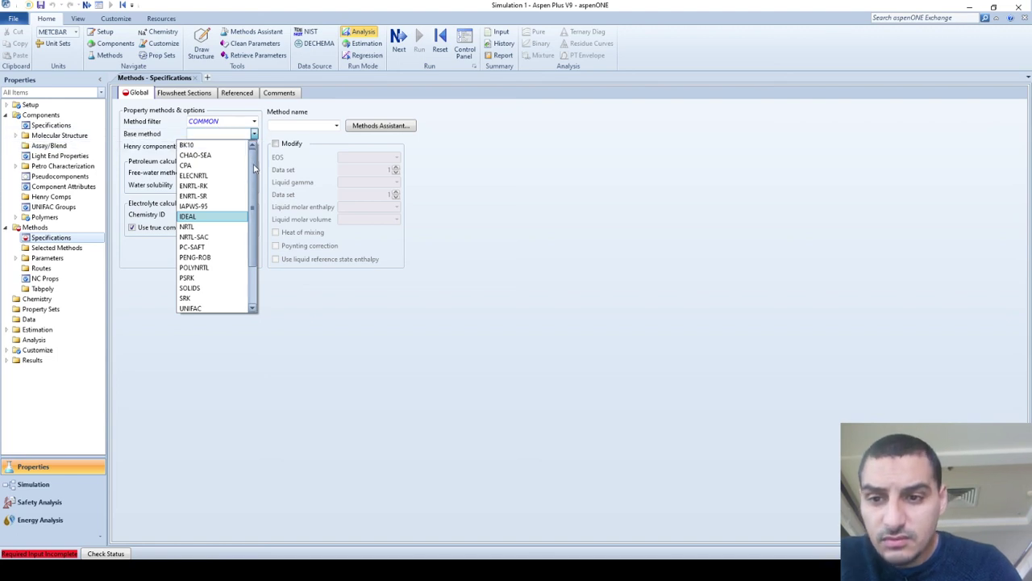
scroll(257, 200, down, 2)
scroll(255, 177, up, 2)
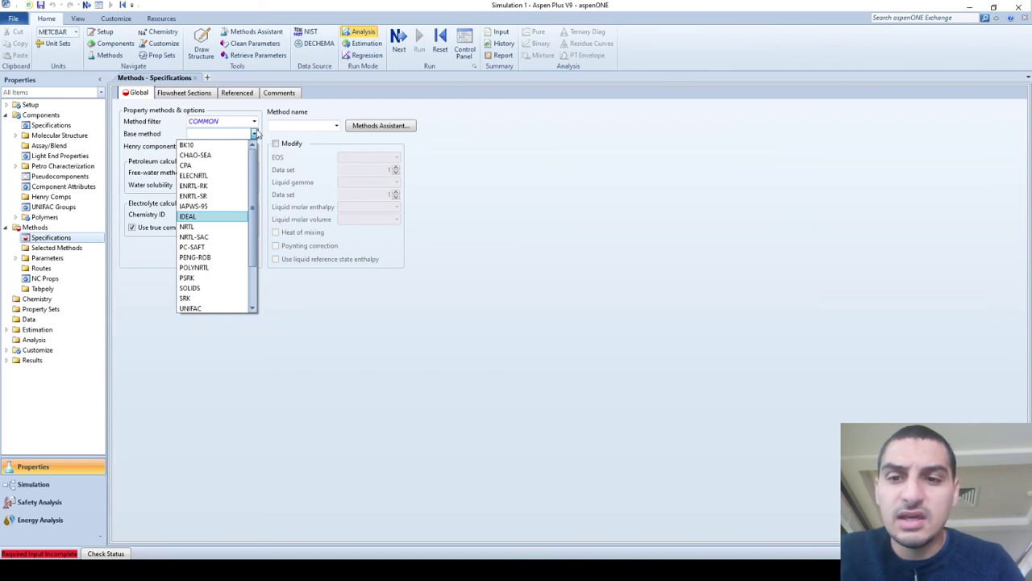
click(229, 230)
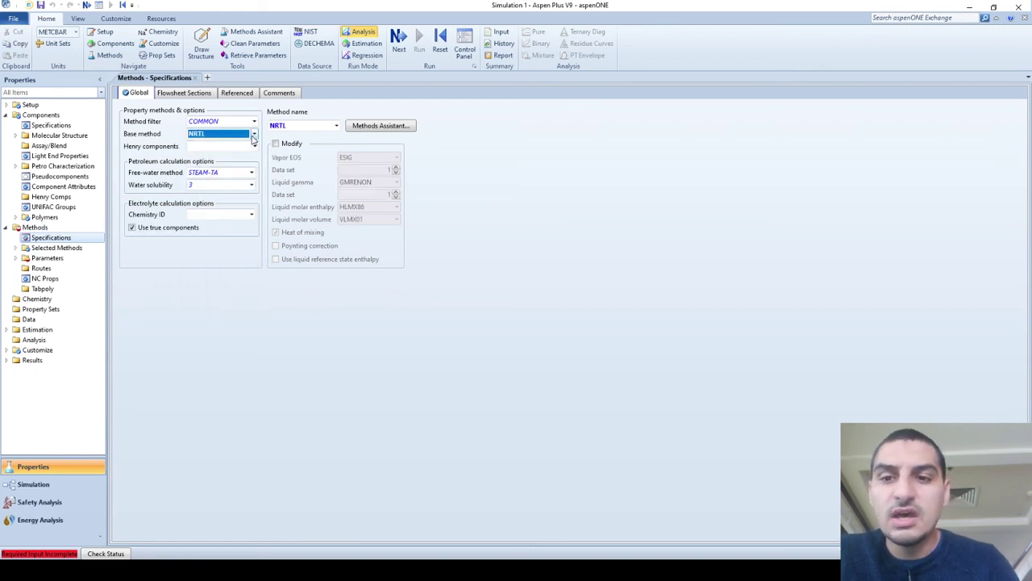
Create a new Henry components item named HC-1 for the NRTL method
click(254, 146)
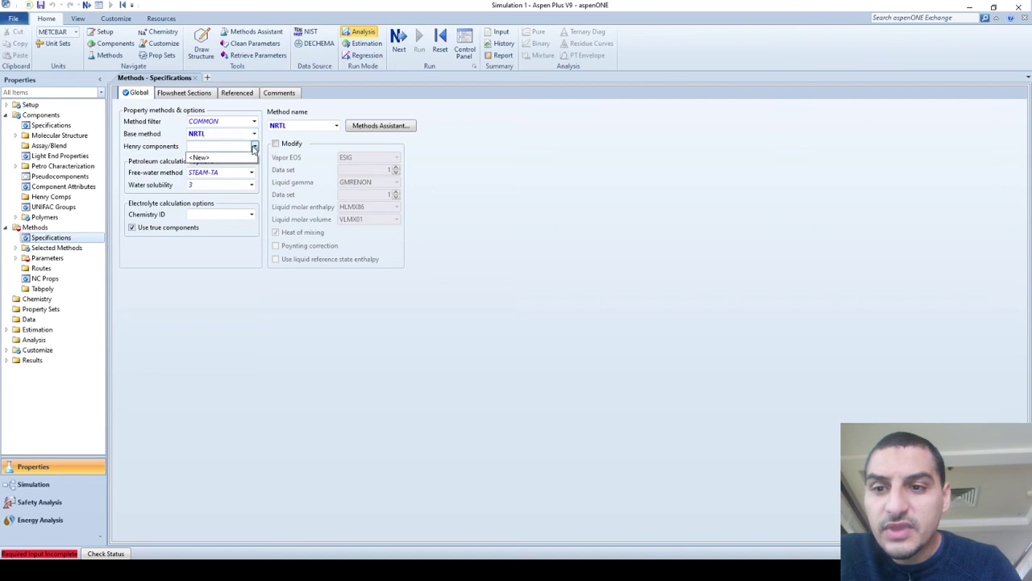
click(199, 158)
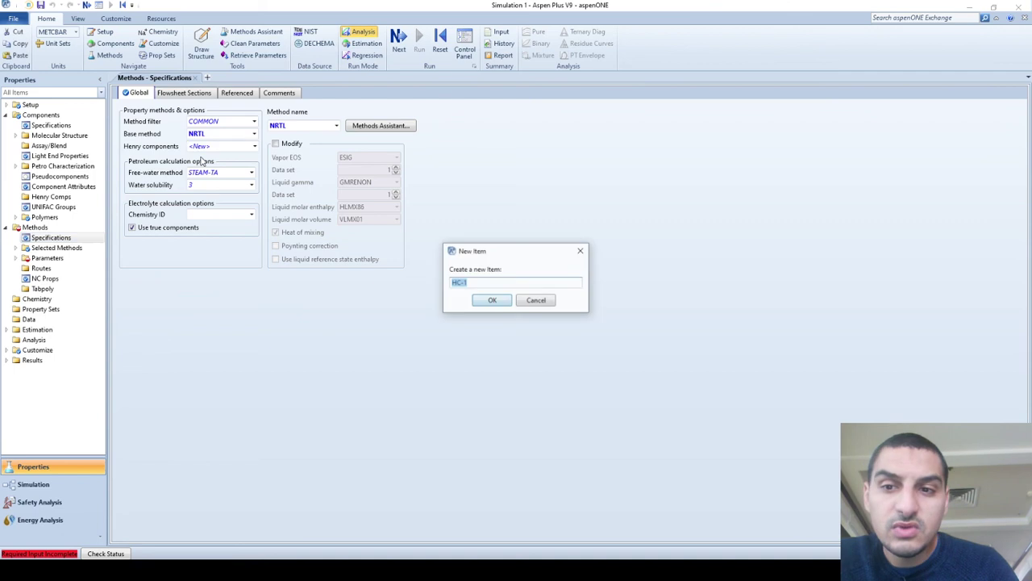
click(492, 301)
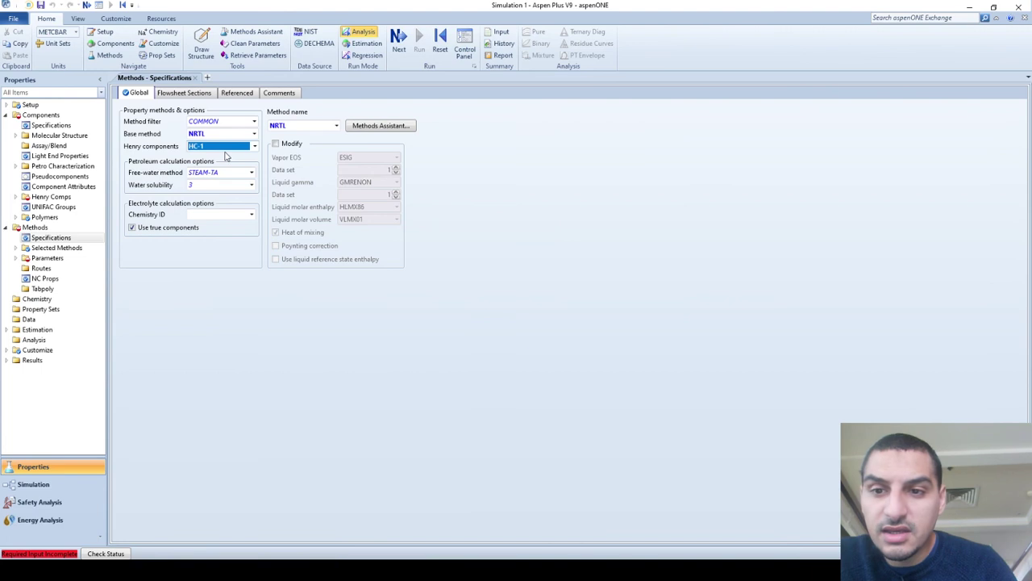
click(229, 150)
click(233, 156)
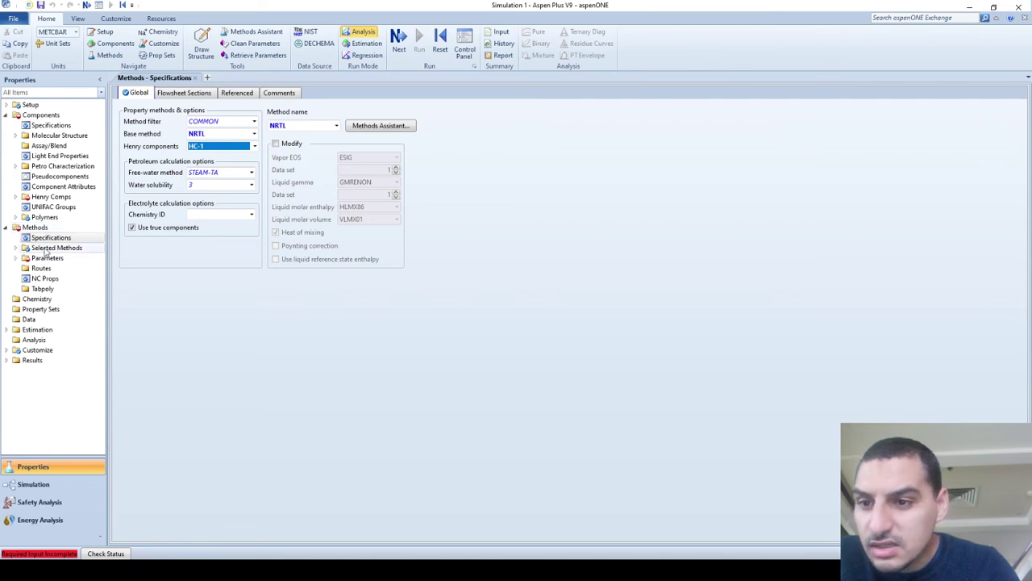
Add METHANE to the selected Henry components of HC-1 and accept the parameter update
click(16, 258)
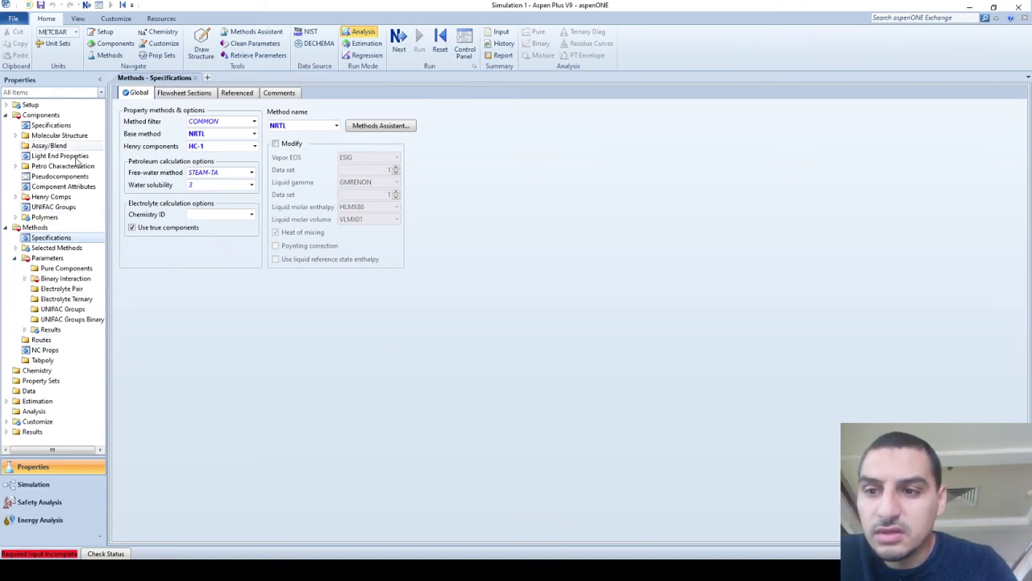
click(17, 197)
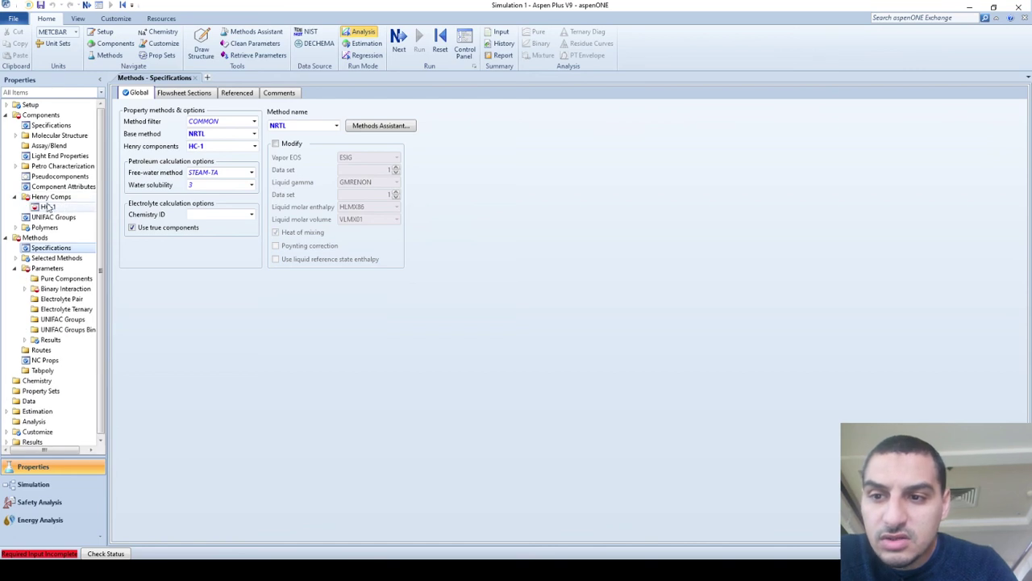
click(49, 207)
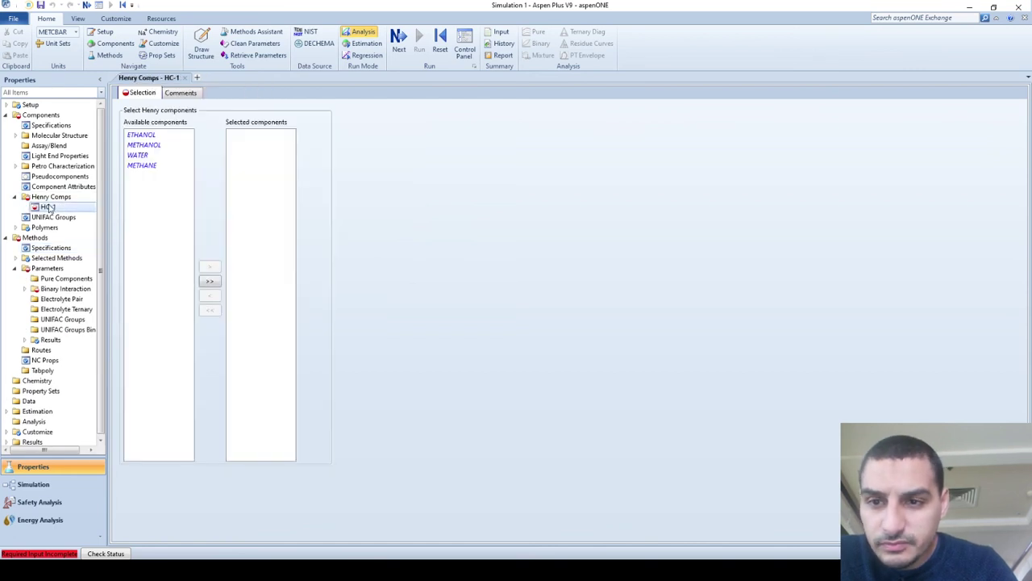
double_click(147, 168)
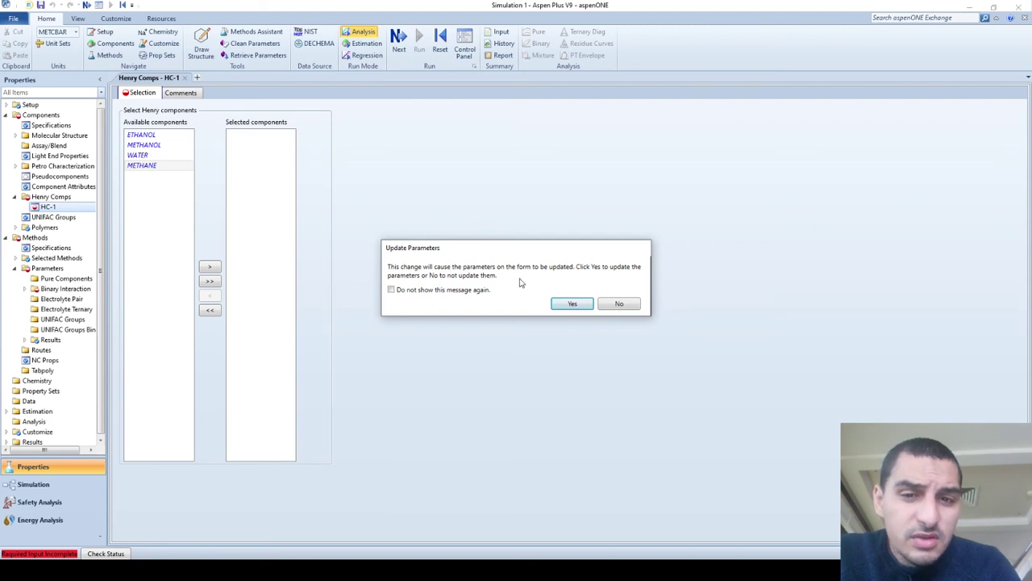
click(571, 304)
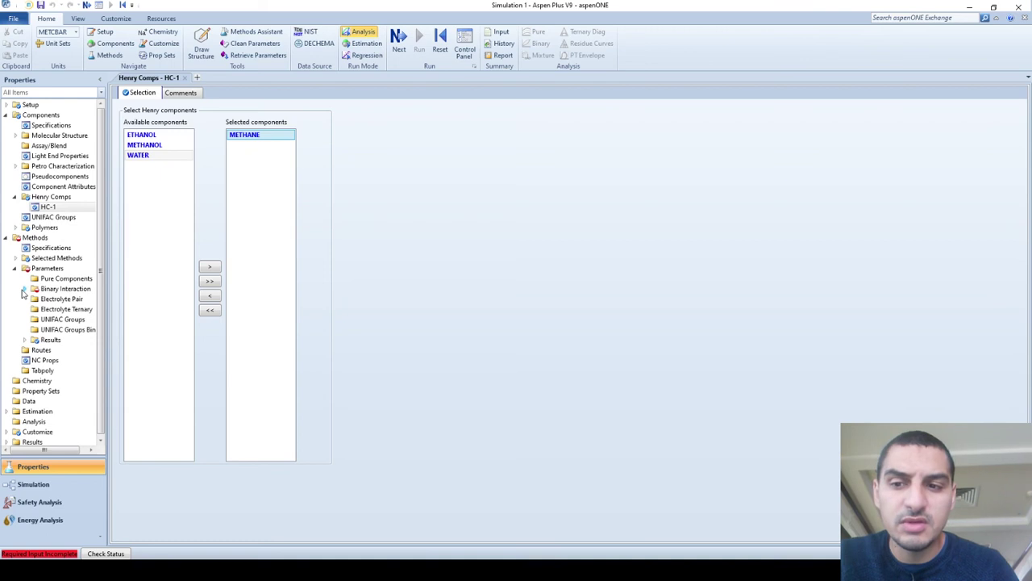
Open the HENRY-1 and NRTL-1 binary interaction parameter forms to complete their required input with databank values
click(39, 239)
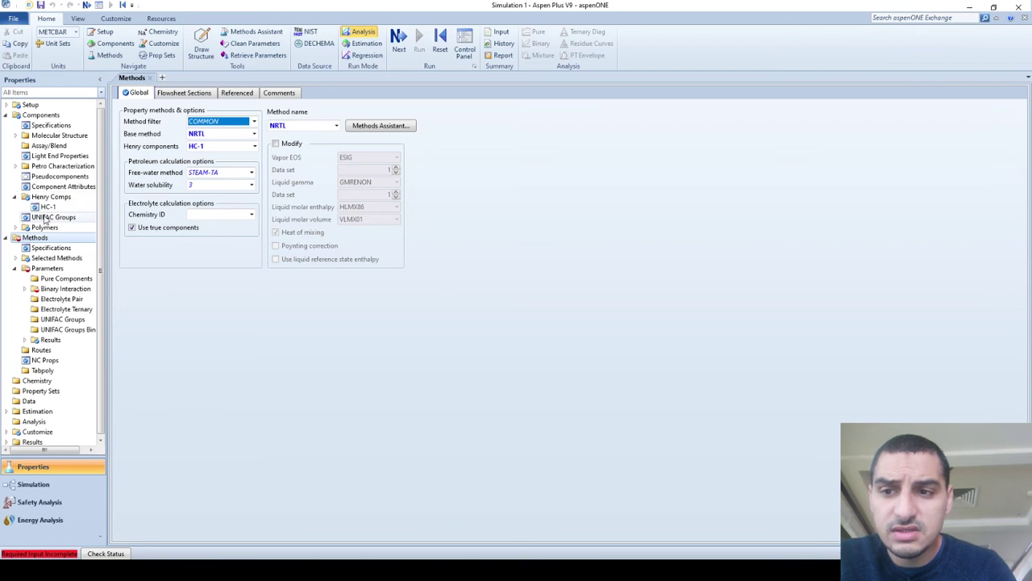
click(192, 277)
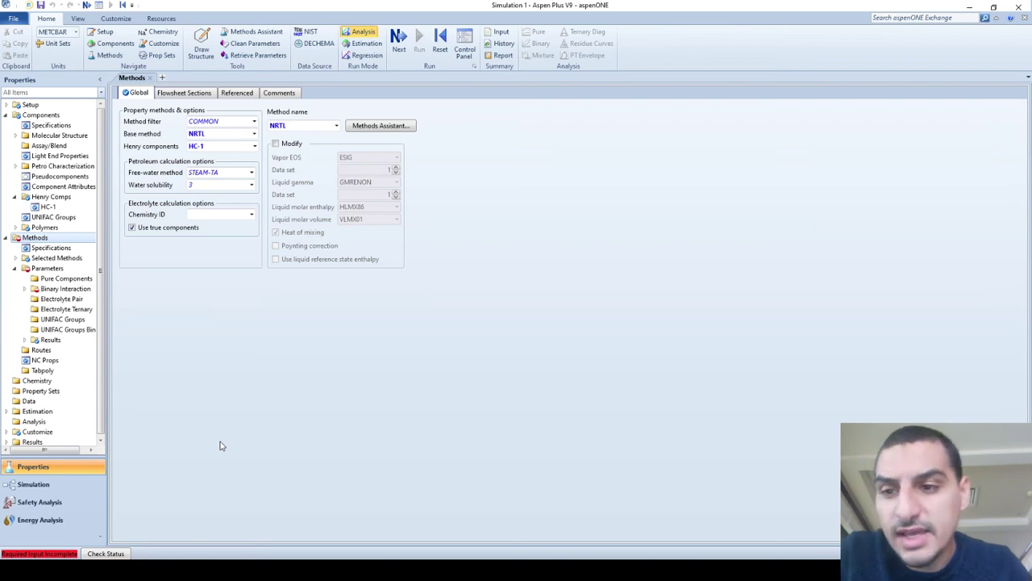
click(25, 294)
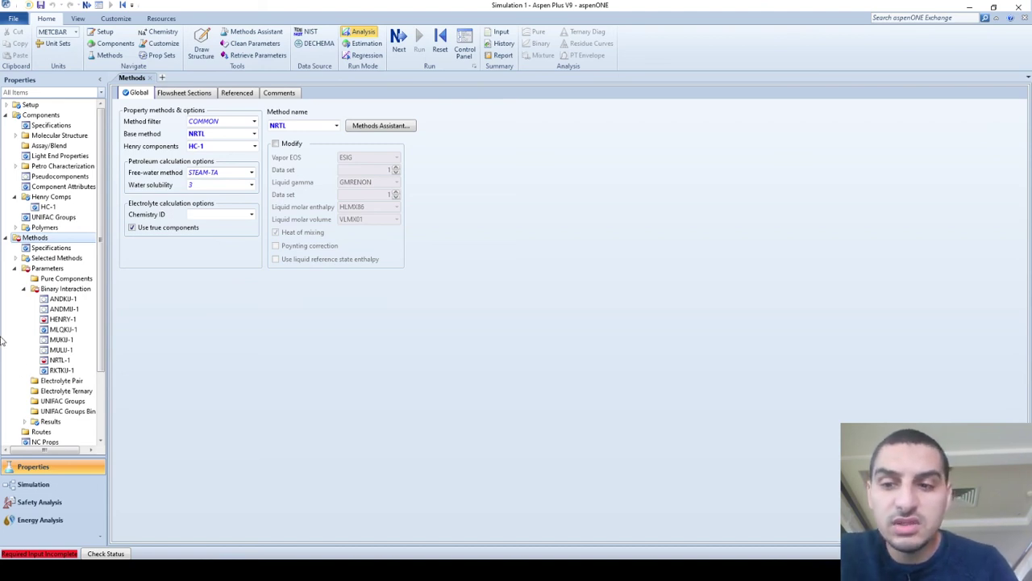
click(54, 320)
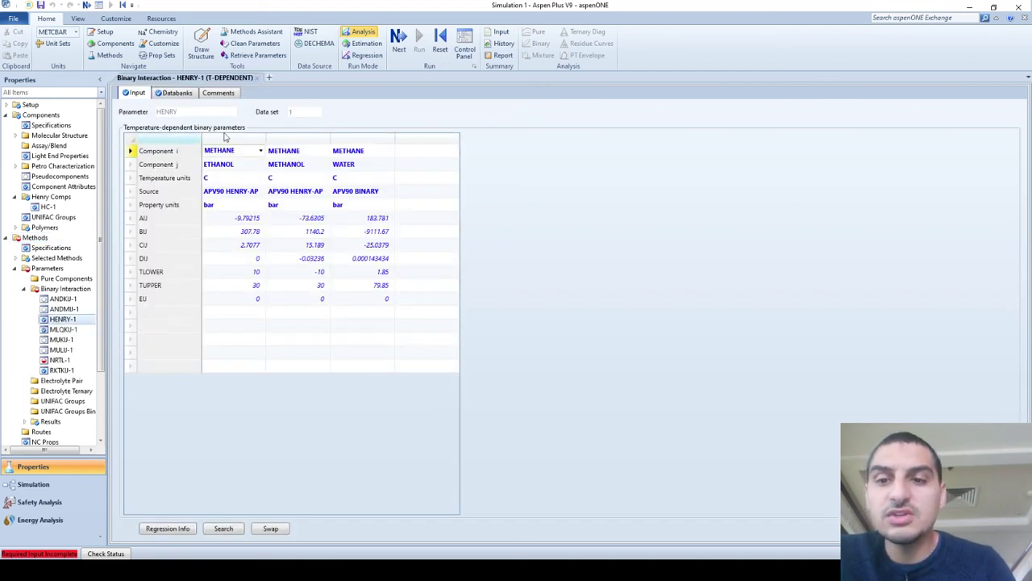
click(60, 360)
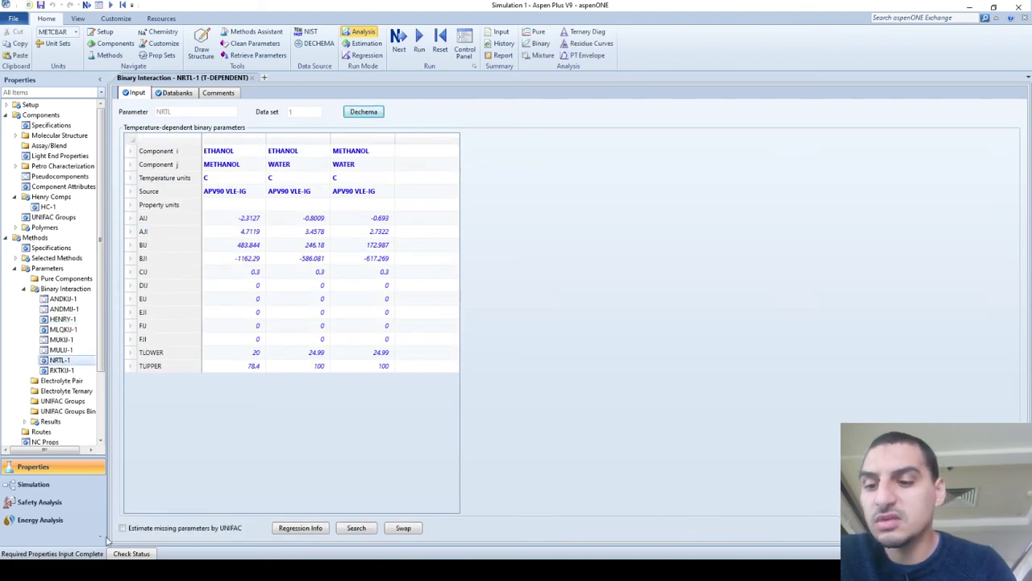
click(227, 479)
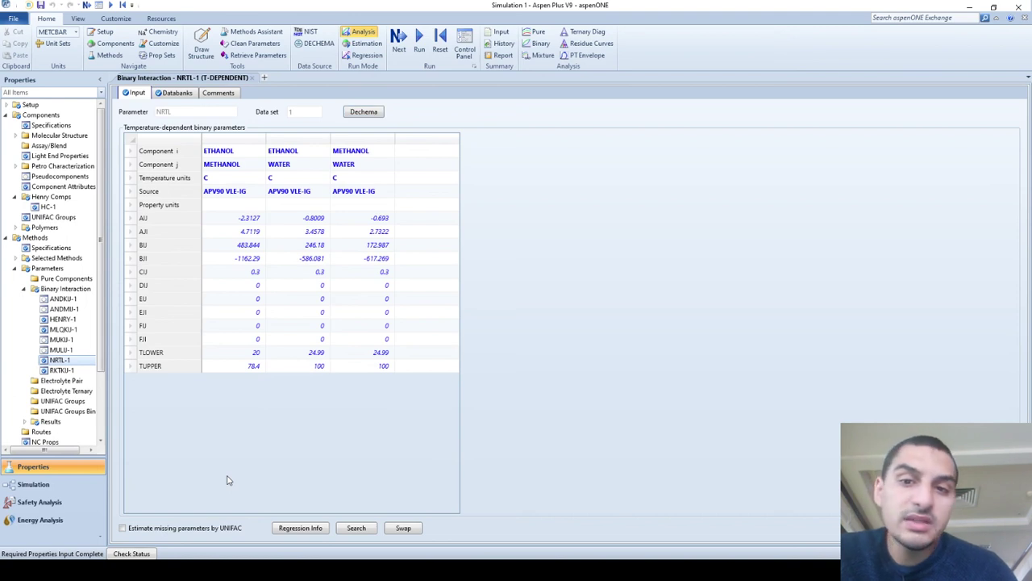